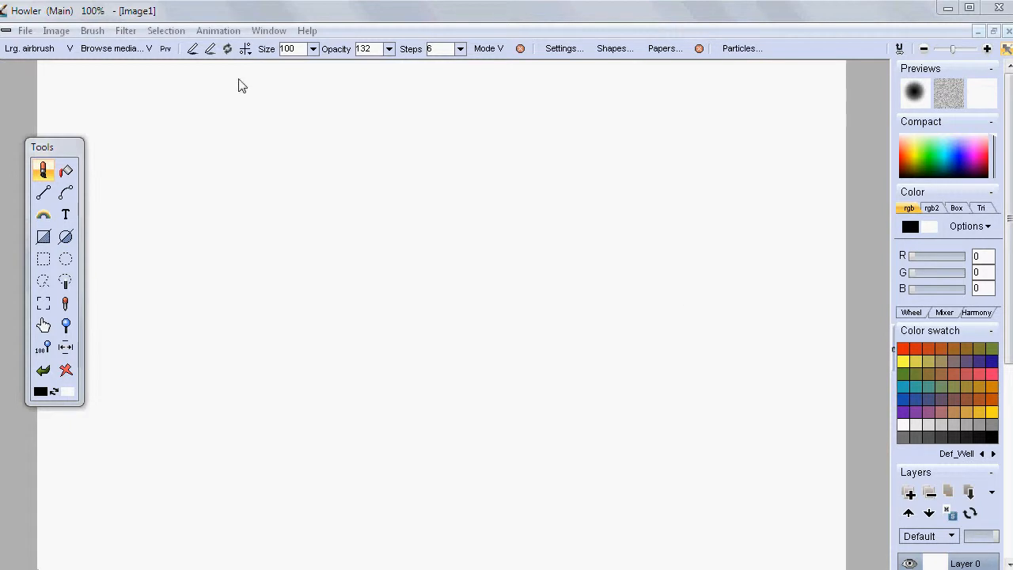
pyautogui.click(227, 32)
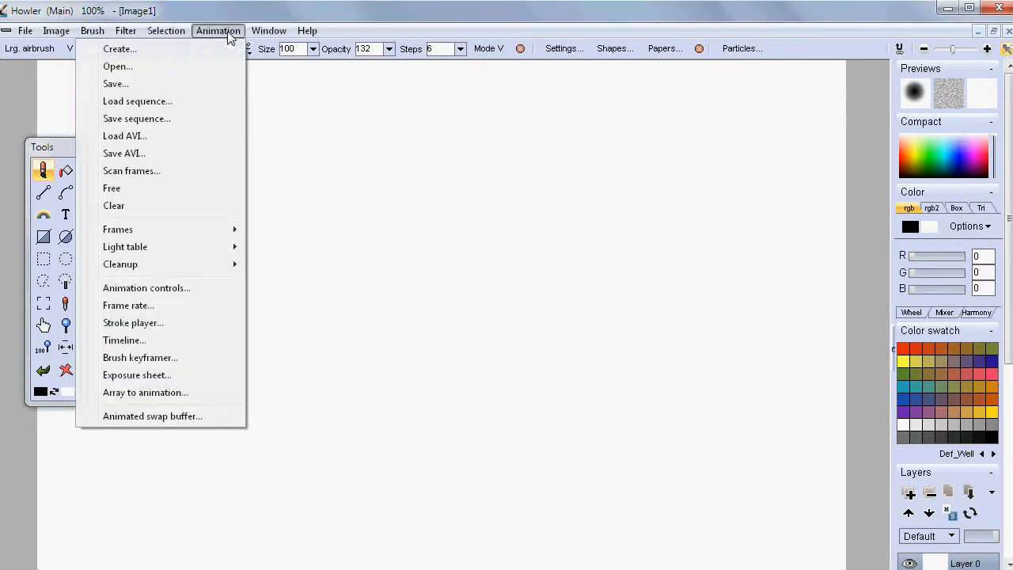
pyautogui.moveTo(131, 35)
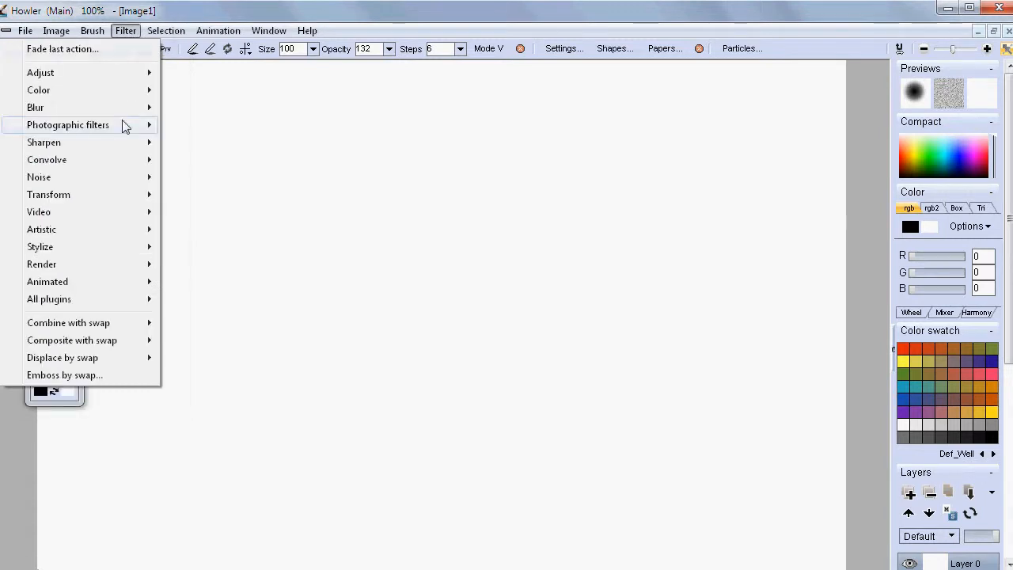
pyautogui.moveTo(122, 283)
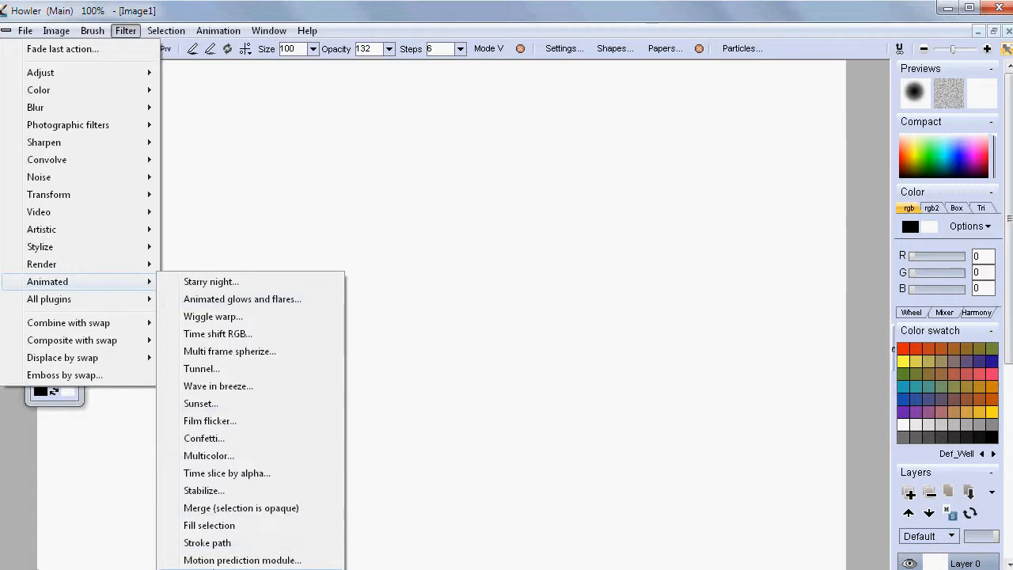
pyautogui.moveTo(176, 29)
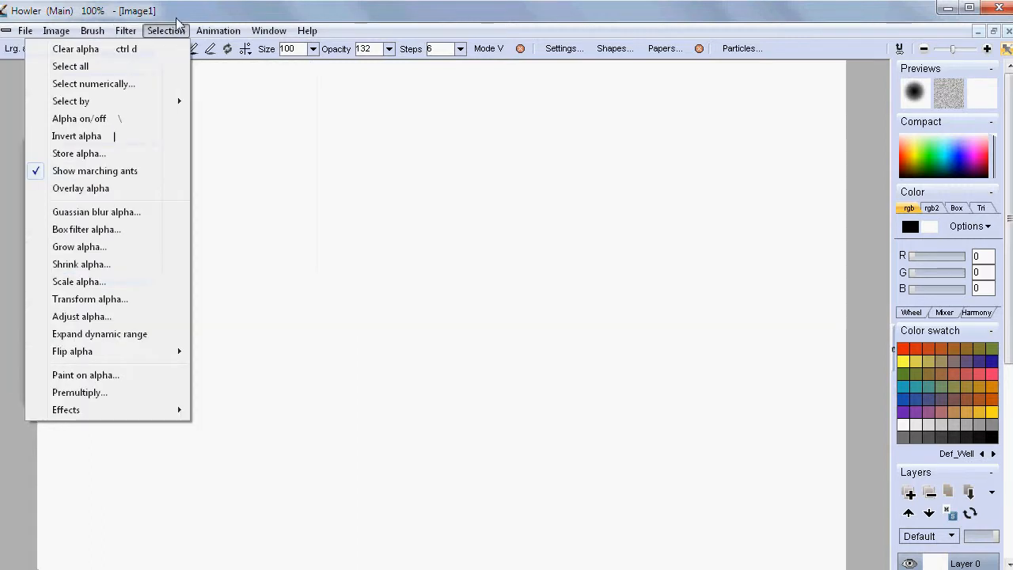
pyautogui.click(293, 11)
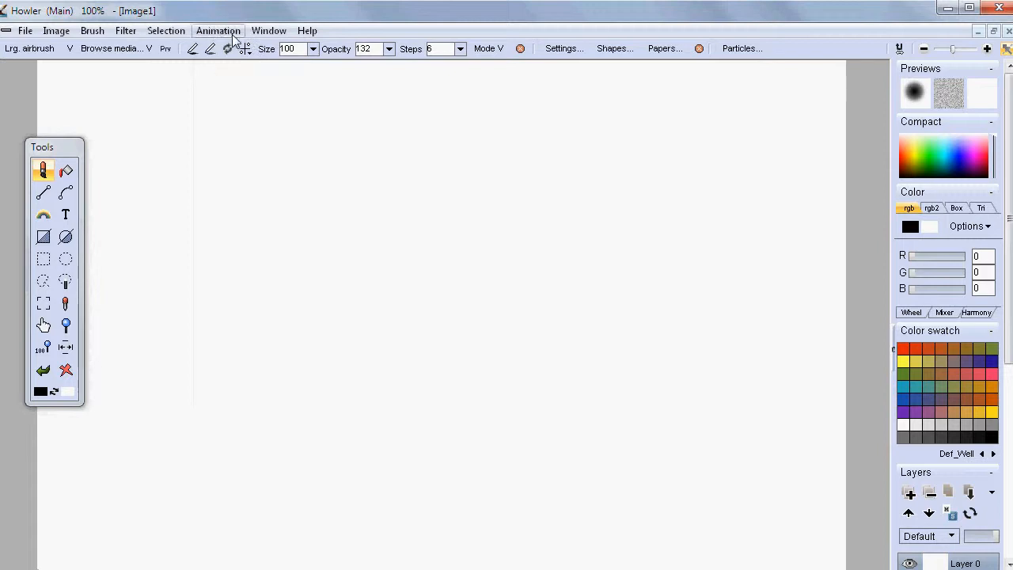
# - Create a 30-frame animation at 24 fps, initialized by copying the current blank frame
pyautogui.click(230, 34)
pyautogui.click(222, 50)
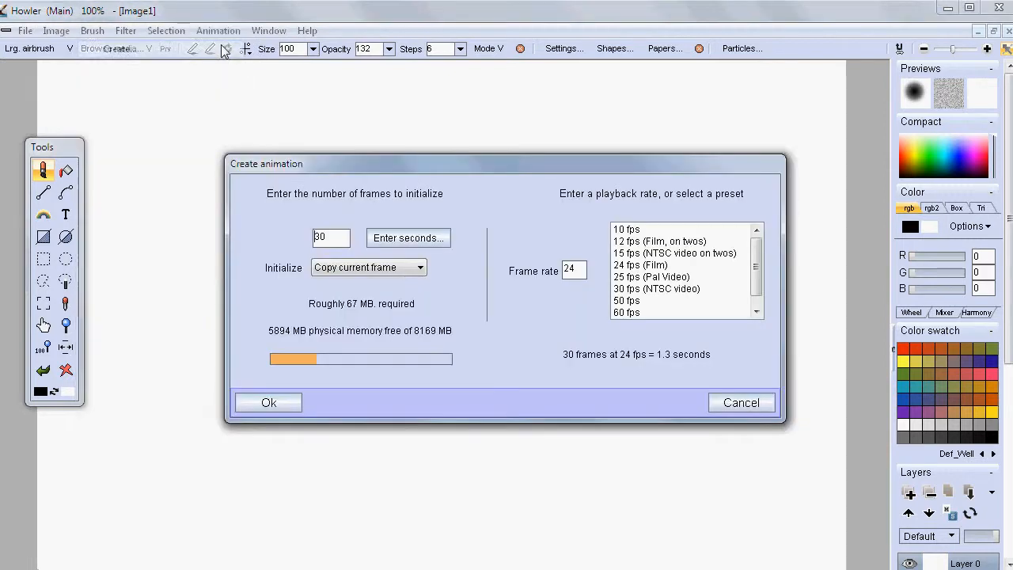
pyautogui.click(285, 406)
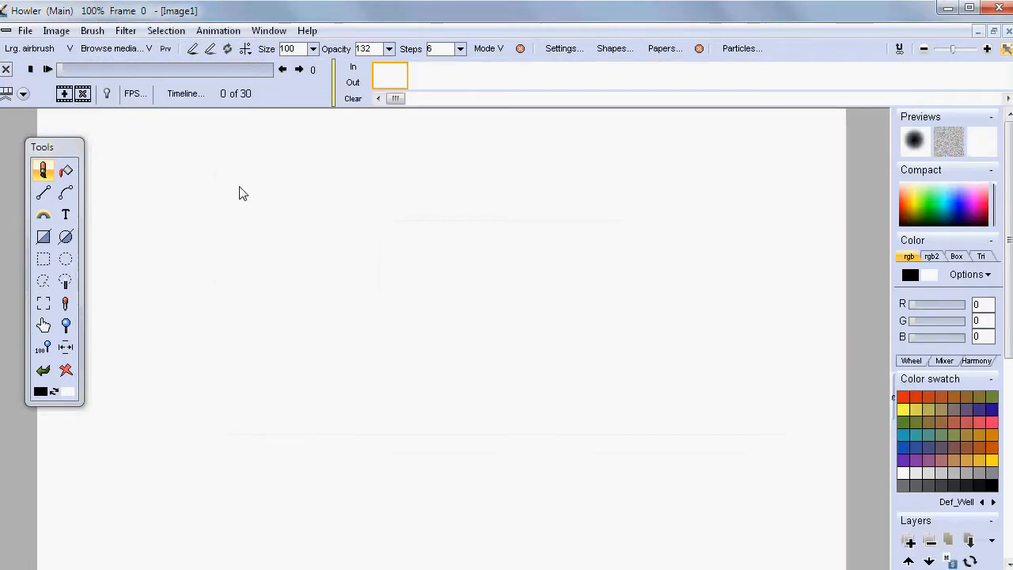
# - Add a wide text box across the upper canvas and enter the title "Project Dogwaffle"
pyautogui.click(67, 217)
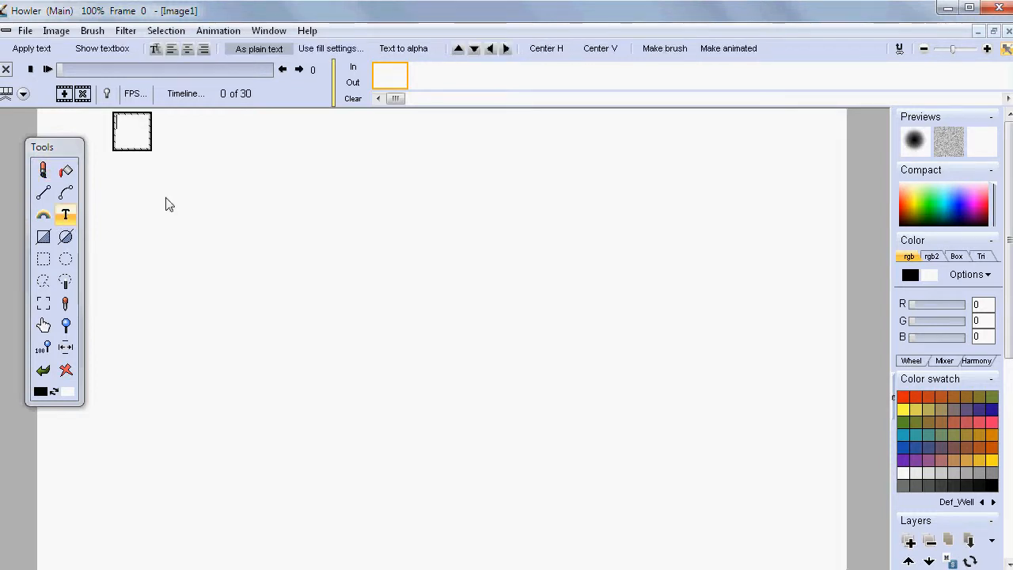
pyautogui.moveTo(150, 152); pyautogui.dragTo(606, 283)
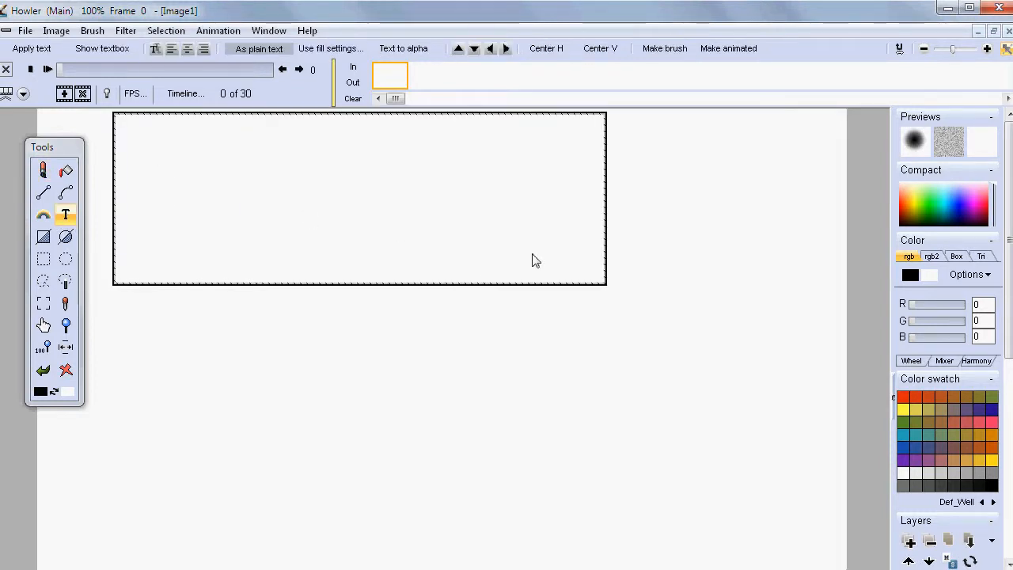
pyautogui.write('Project Dogwaffle')
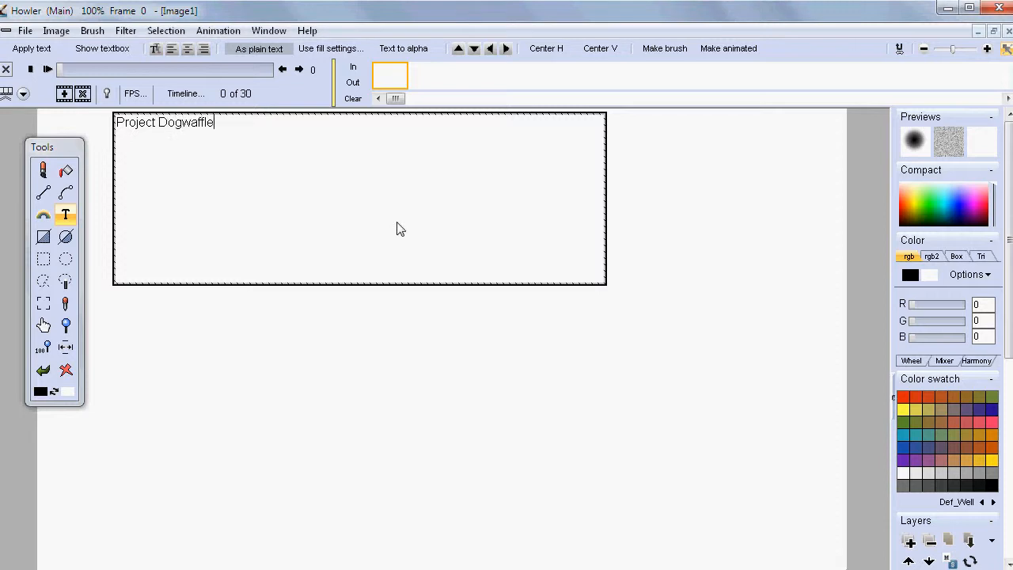
# - Format the title text in Arial with the Black style at size 72
pyautogui.moveTo(242, 121); pyautogui.dragTo(94, 98)
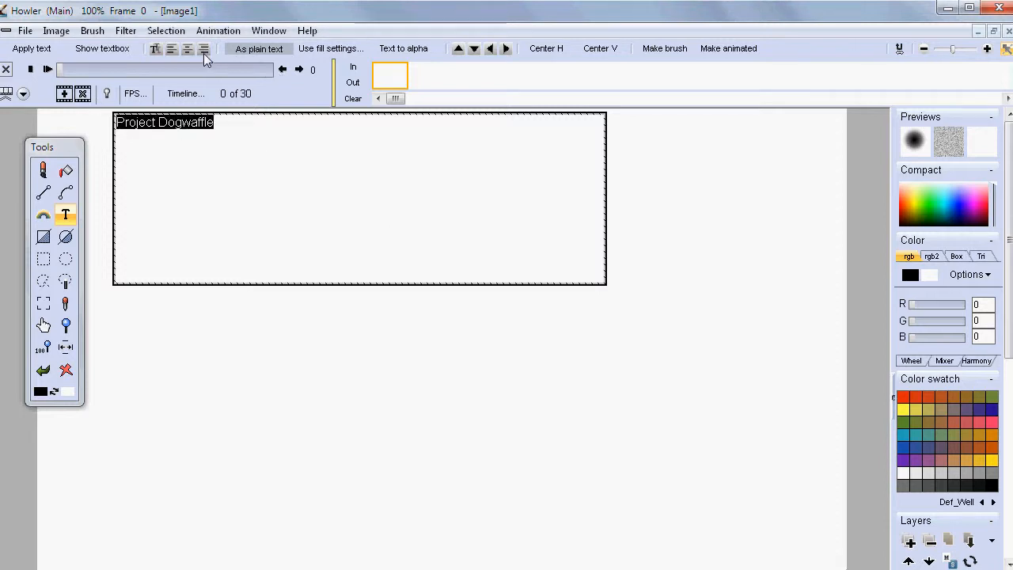
pyautogui.click(156, 49)
pyautogui.click(231, 337)
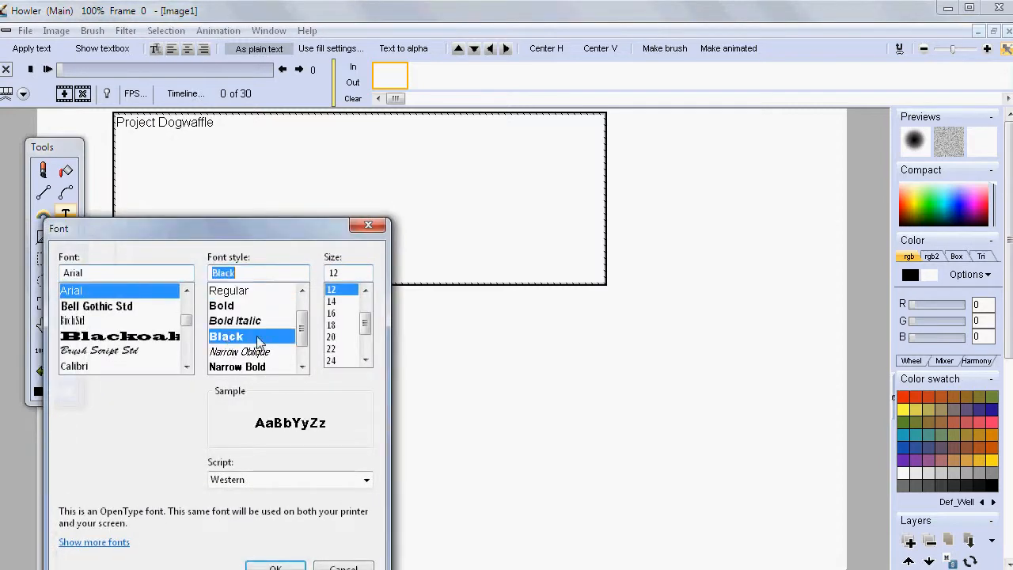
pyautogui.scroll(-2, 348, 340)
pyautogui.click(331, 361)
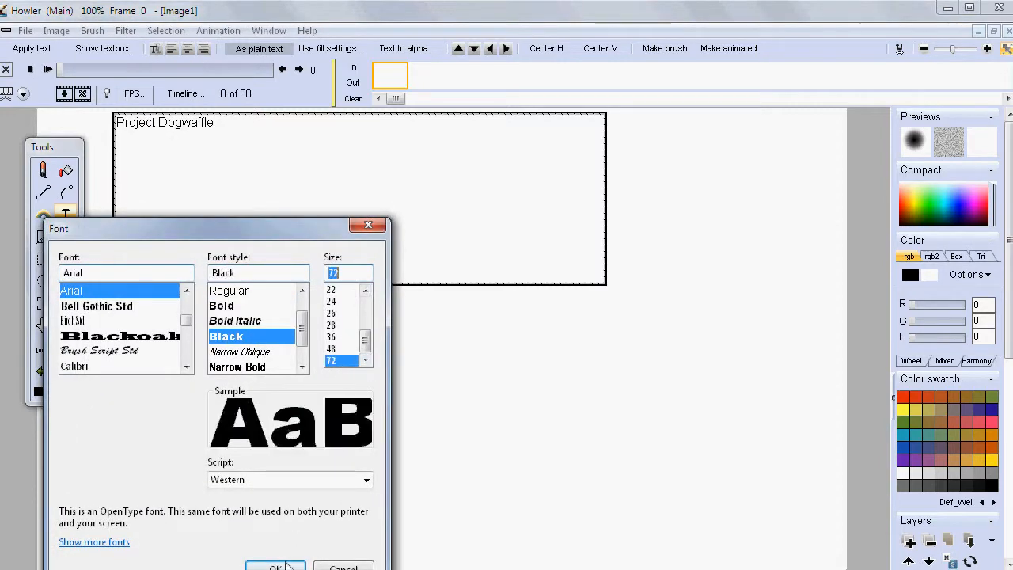
pyautogui.click(276, 567)
# - Resize the text box so the title fits on one line across the upper canvas, and apply the text to the image
pyautogui.moveTo(606, 291); pyautogui.dragTo(893, 235)
pyautogui.moveTo(573, 303); pyautogui.dragTo(458, 247)
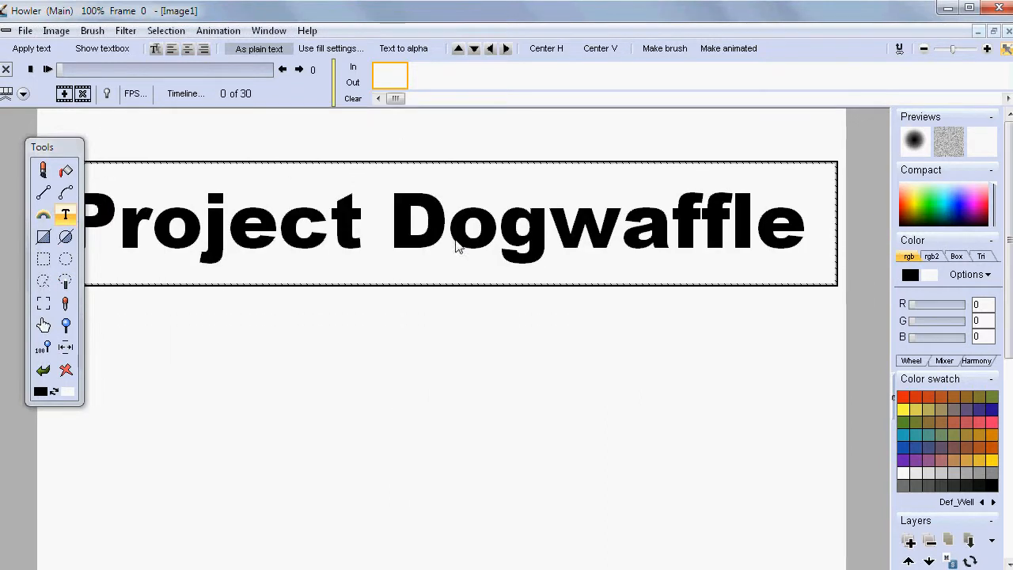
pyautogui.scroll(-4, 138, 319)
pyautogui.scroll(1, 137, 319)
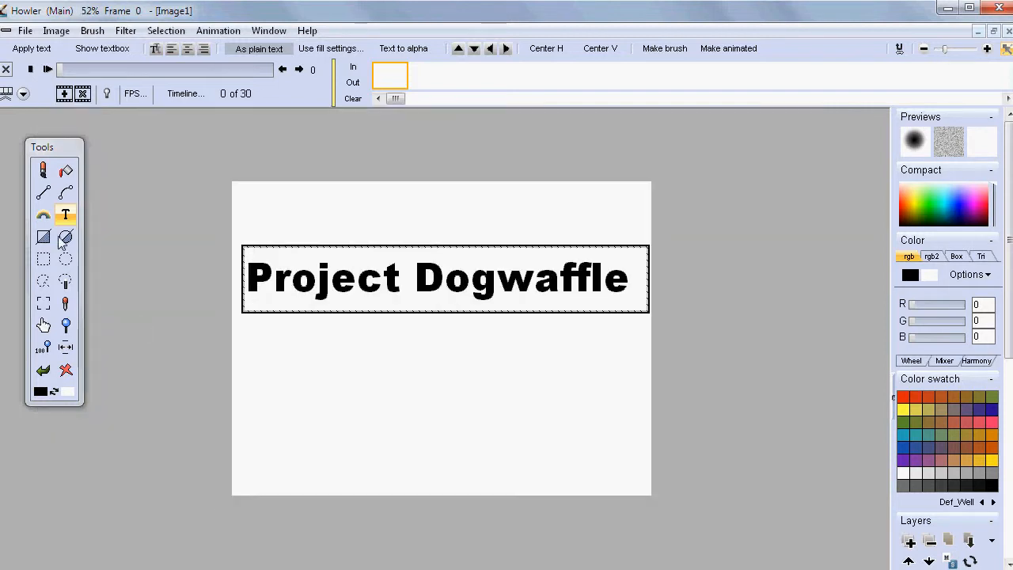
pyautogui.click(35, 50)
# - Recreate the animation with 30 frames at 24 fps, copying the current title frame into every frame
pyautogui.click(229, 30)
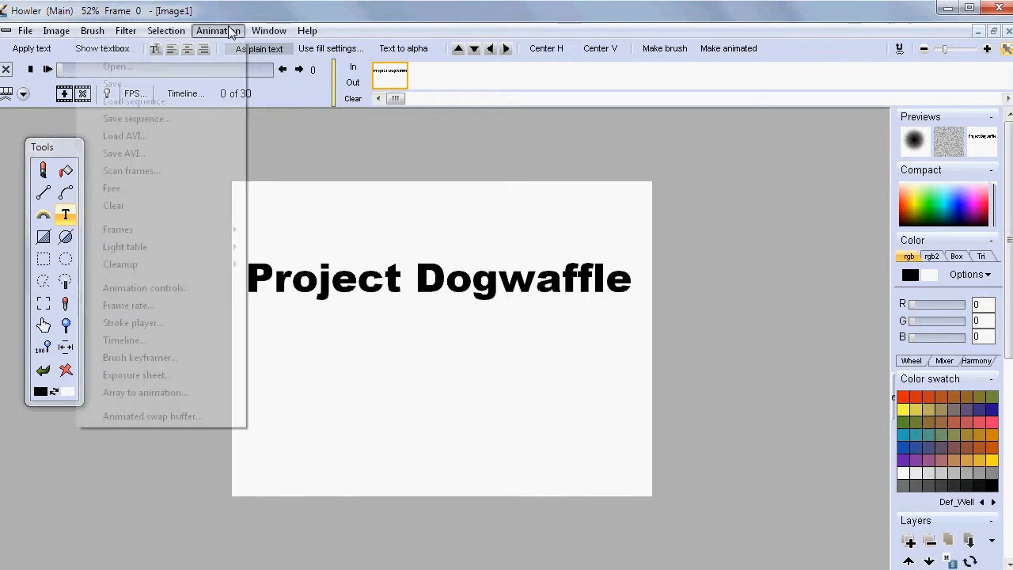
pyautogui.click(208, 48)
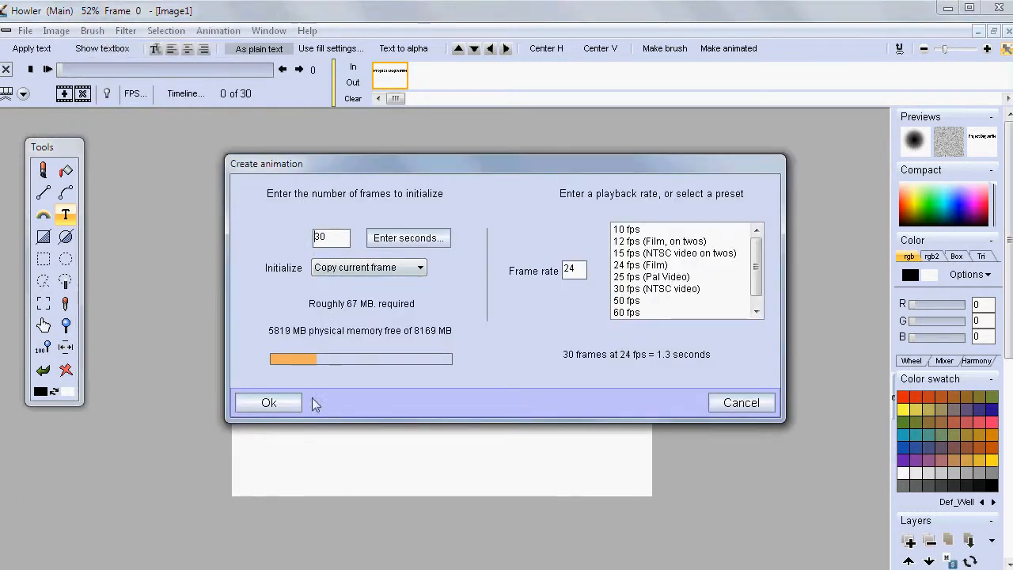
pyautogui.click(283, 403)
pyautogui.click(608, 391)
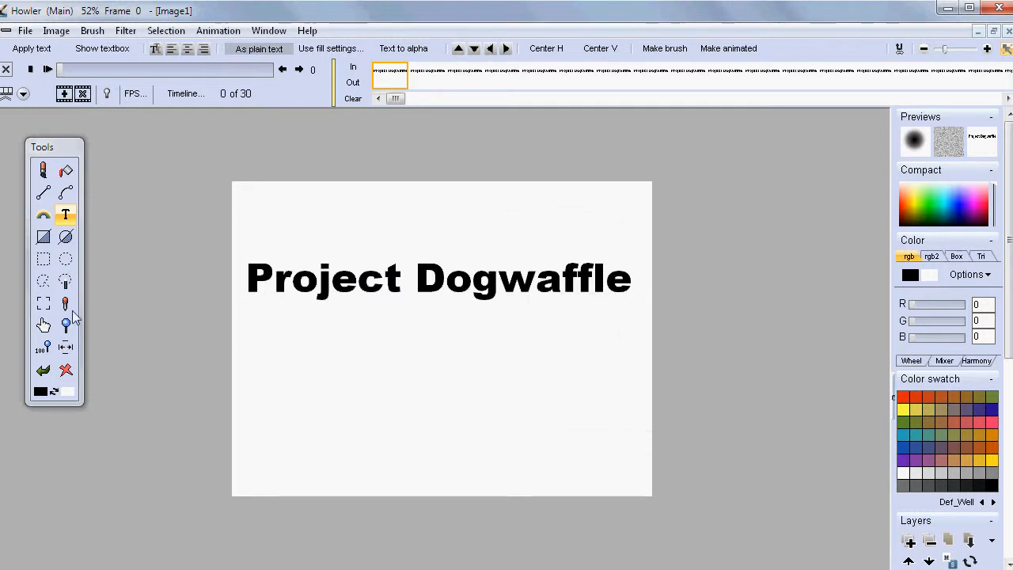
# - Switch to the paint brush tool and turn on the vertical mirror to reflect the title in the lower half
pyautogui.click(43, 171)
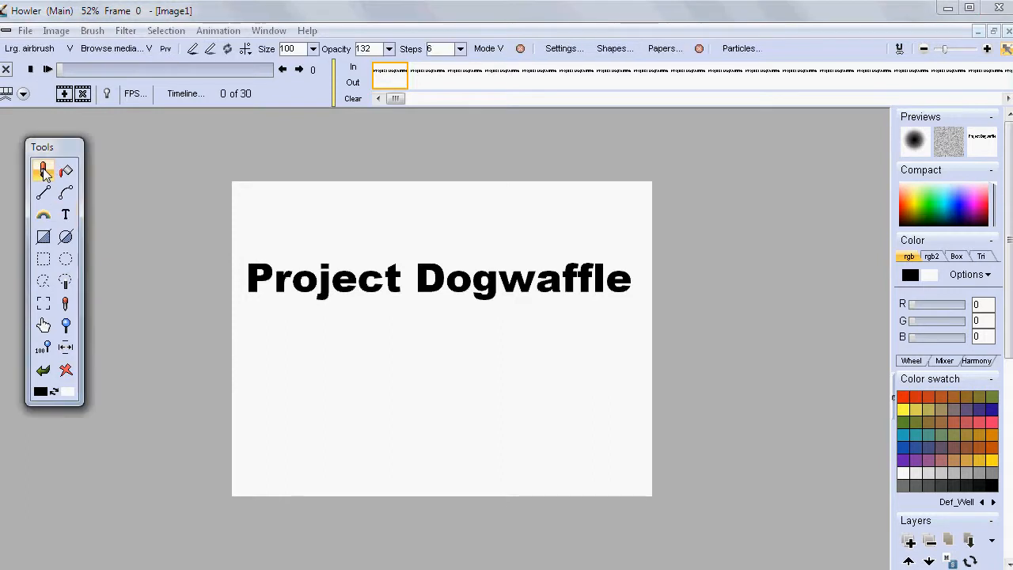
pyautogui.click(246, 48)
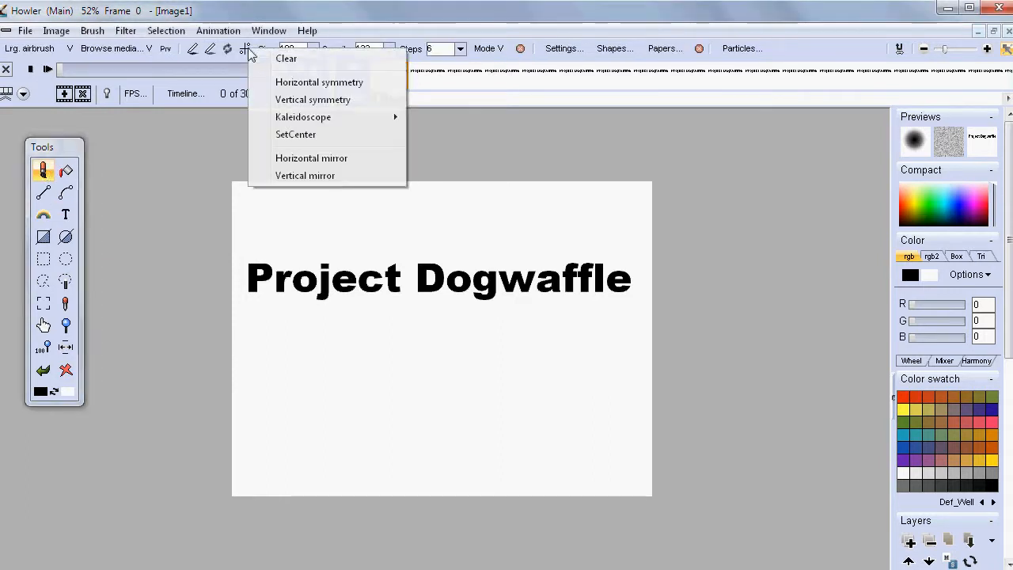
pyautogui.click(289, 176)
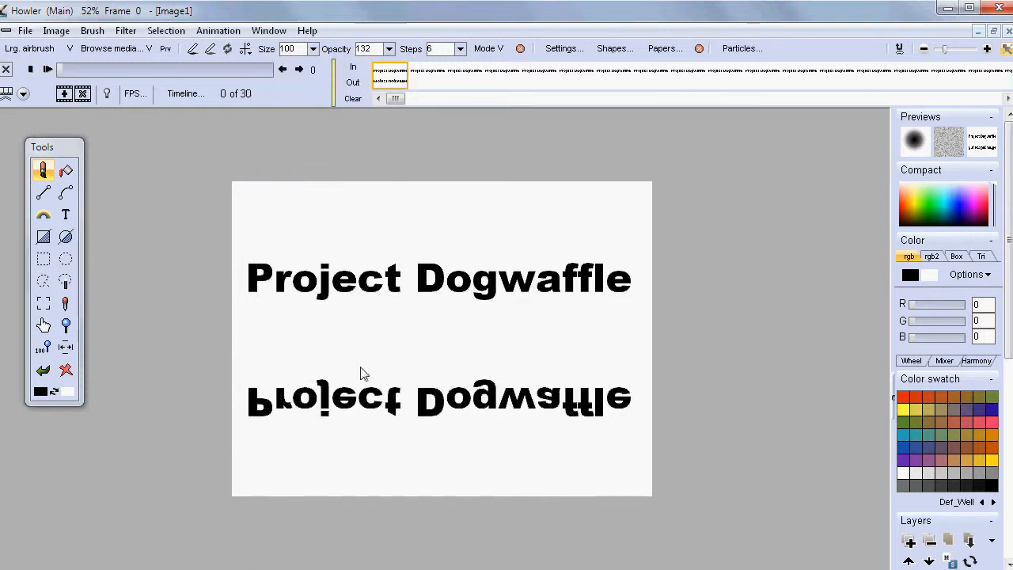
# - Browse frames 6, 4 and 10 and check the vertical mirror across the filmstrip thumbnails
pyautogui.click(613, 78)
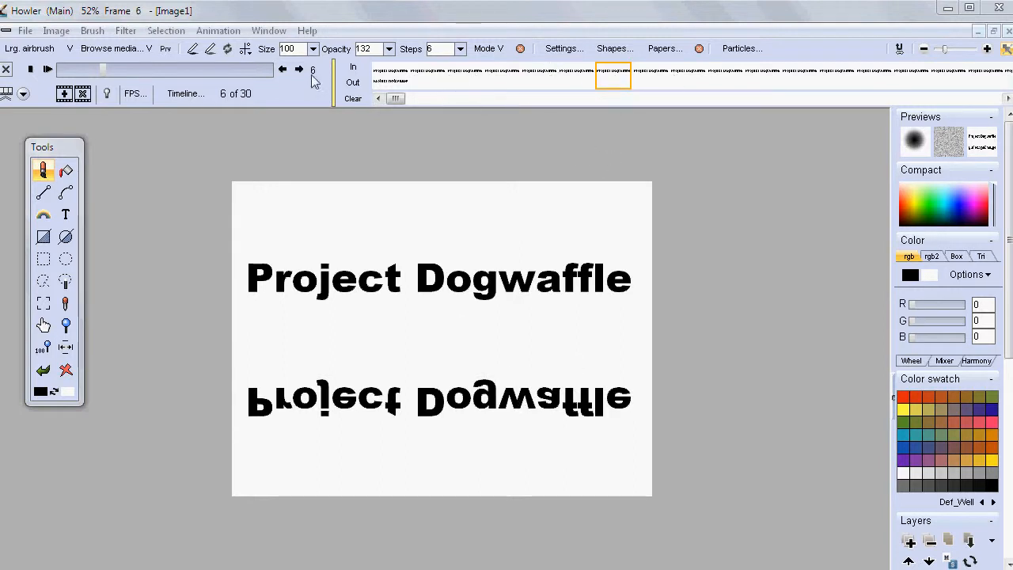
pyautogui.moveTo(99, 70)
pyautogui.mouseDown()
pyautogui.moveTo(78, 66)
pyautogui.moveTo(94, 67)
pyautogui.mouseUp()
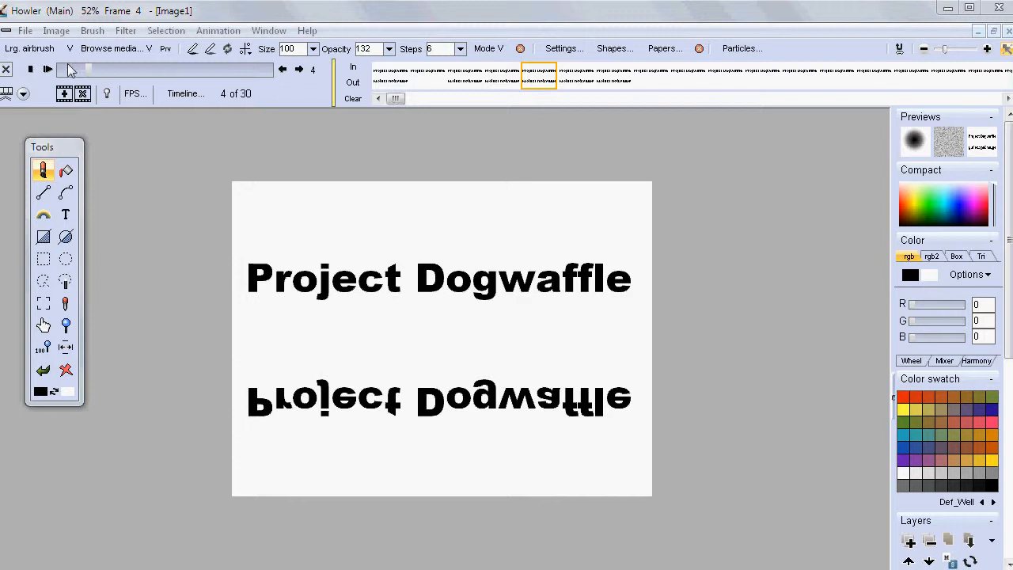
pyautogui.moveTo(90, 71); pyautogui.dragTo(135, 70)
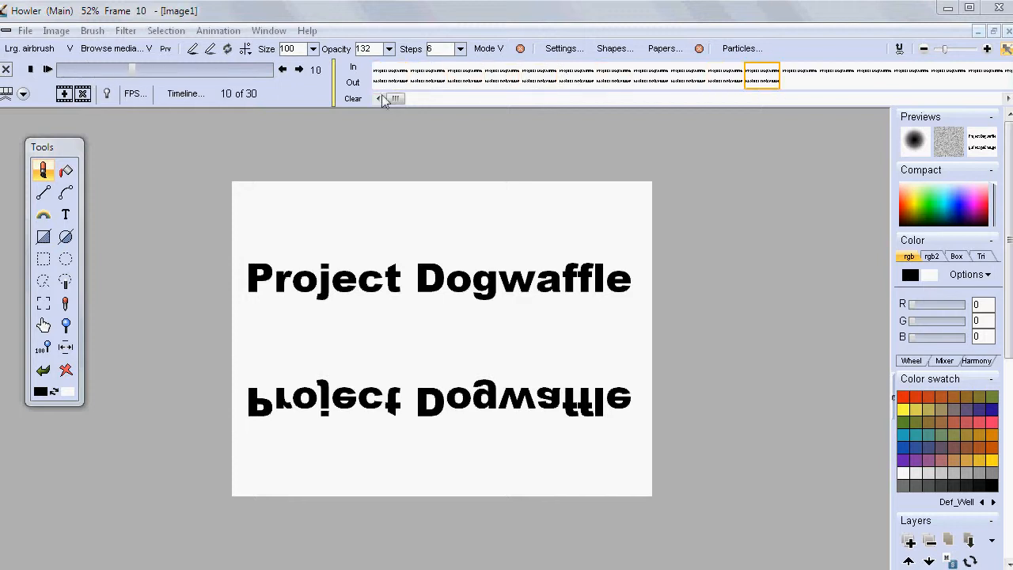
pyautogui.moveTo(402, 98); pyautogui.dragTo(578, 119)
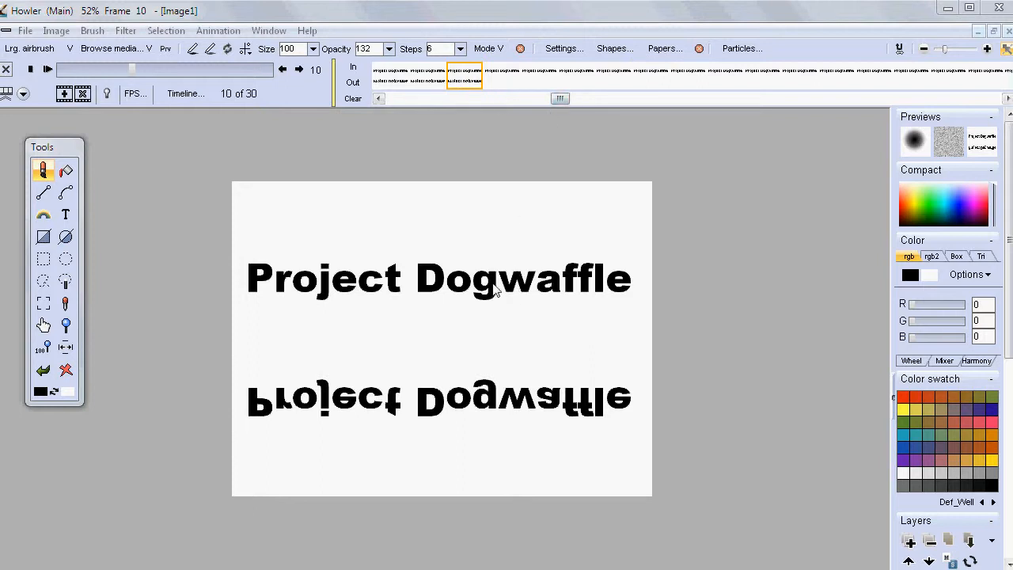
# - Play and stop the animation, scrub to frame 14, and widen the playback controls beside the filmstrip
pyautogui.click(48, 70)
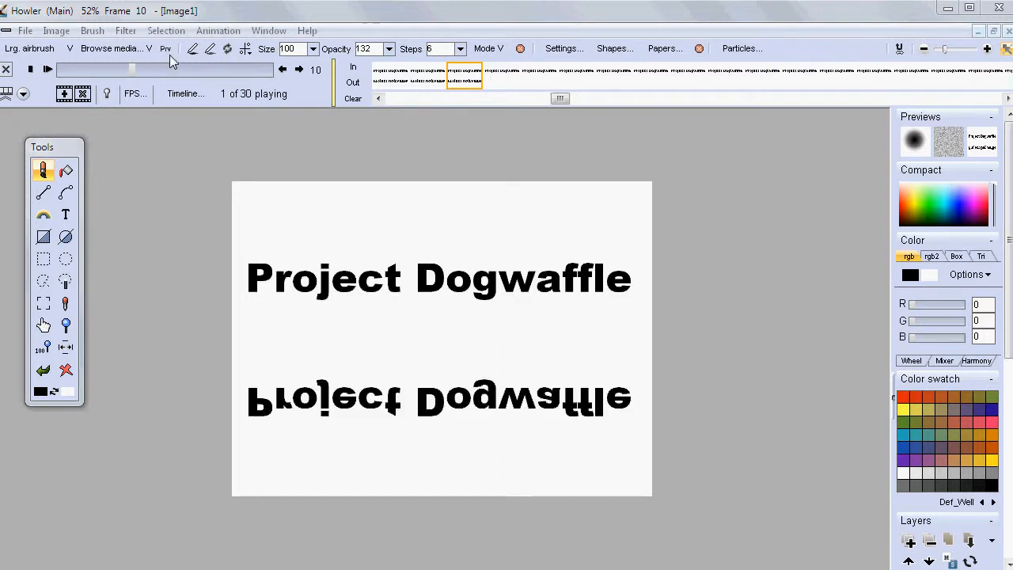
pyautogui.click(33, 69)
pyautogui.click(84, 68)
pyautogui.moveTo(102, 69); pyautogui.dragTo(154, 80)
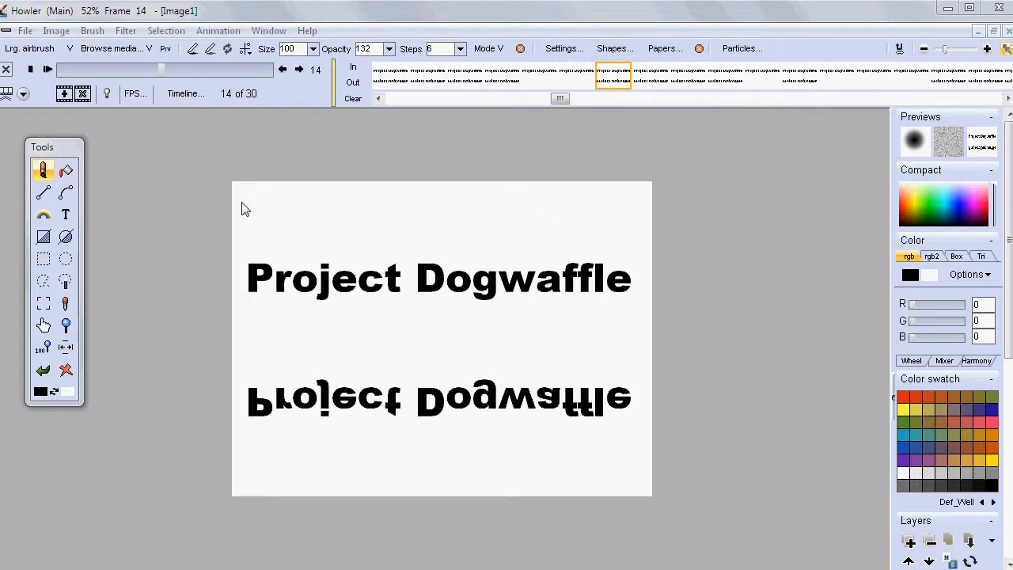
pyautogui.moveTo(336, 83); pyautogui.dragTo(372, 99)
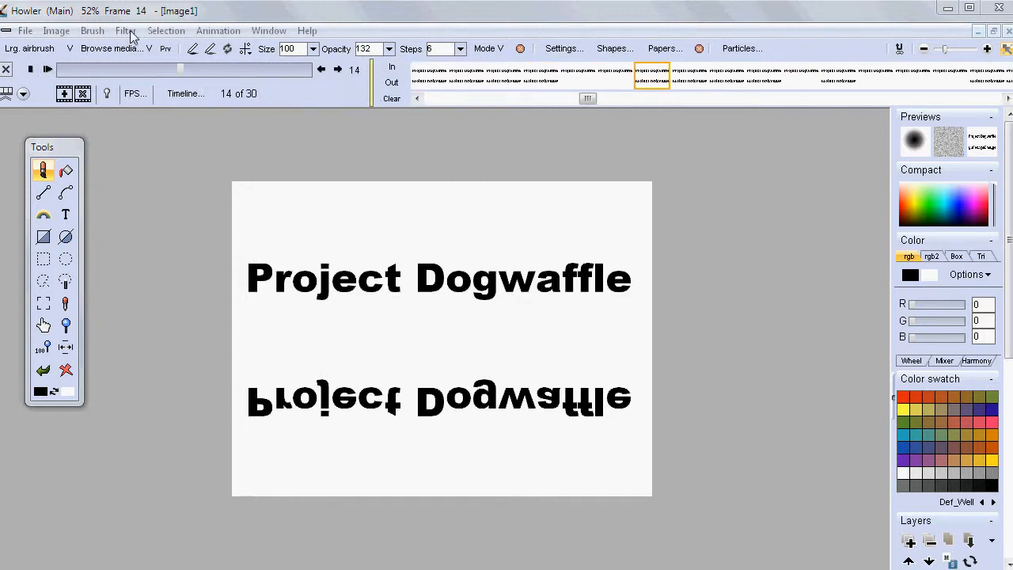
# - Examine the keyframe and color settings of the Color add filter in the timeline editor, and close the editor
pyautogui.click(186, 94)
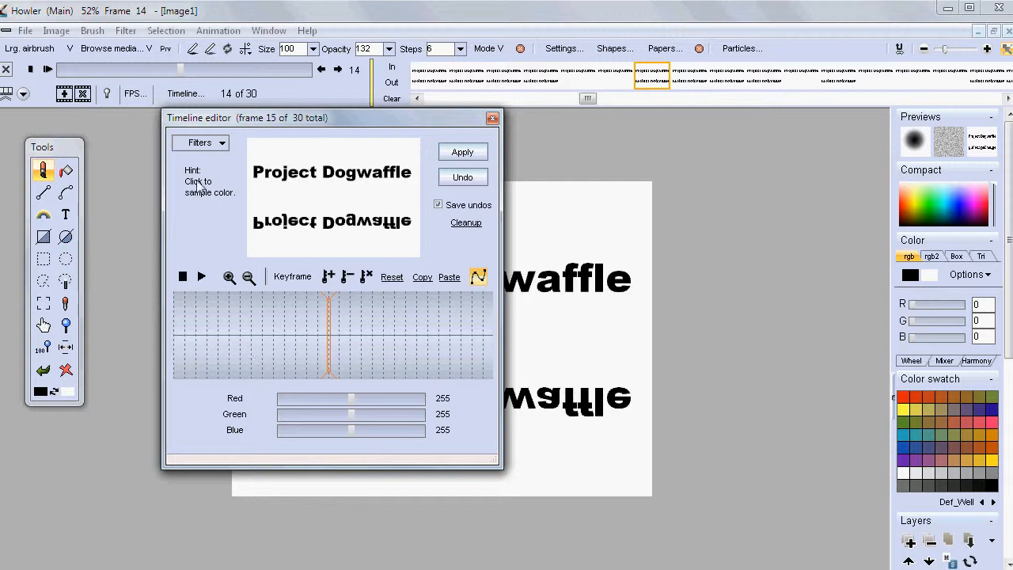
pyautogui.click(220, 144)
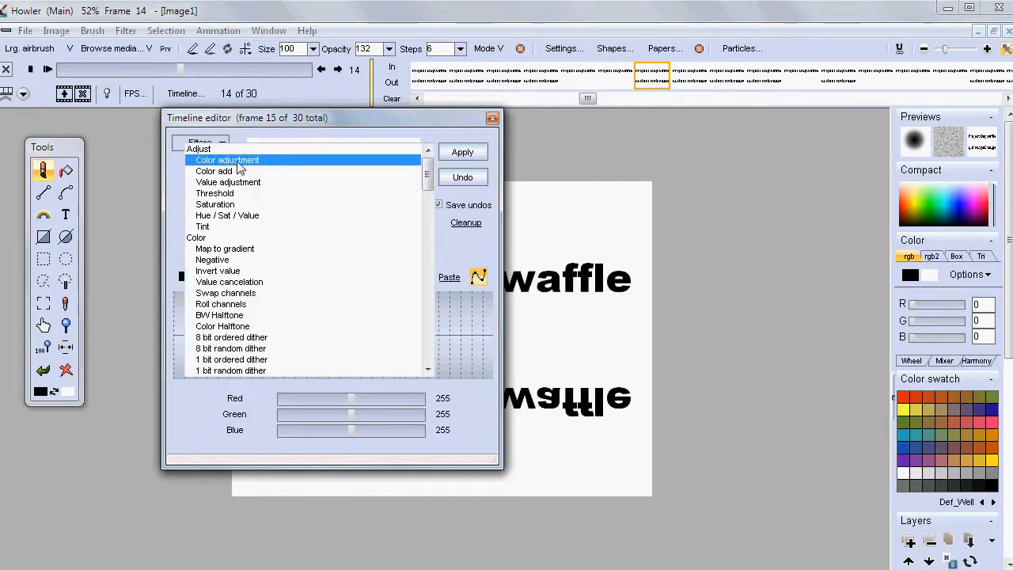
pyautogui.click(209, 172)
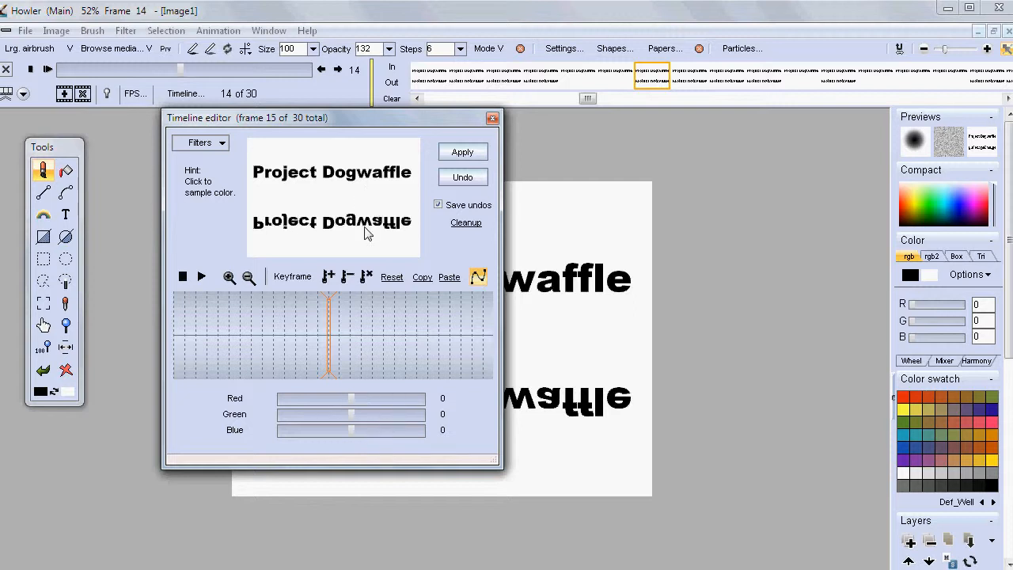
pyautogui.moveTo(396, 119); pyautogui.dragTo(363, 152)
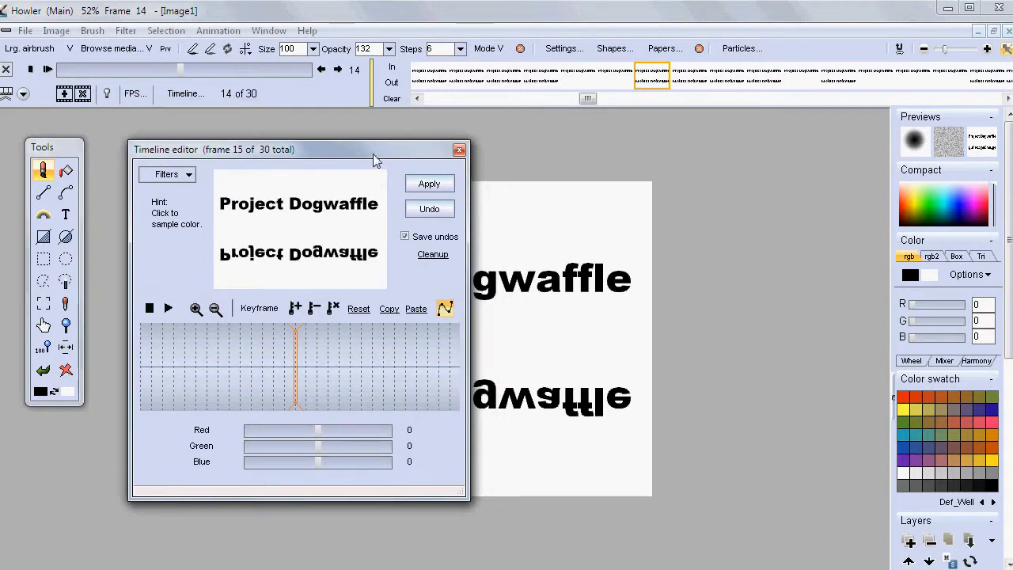
pyautogui.click(459, 151)
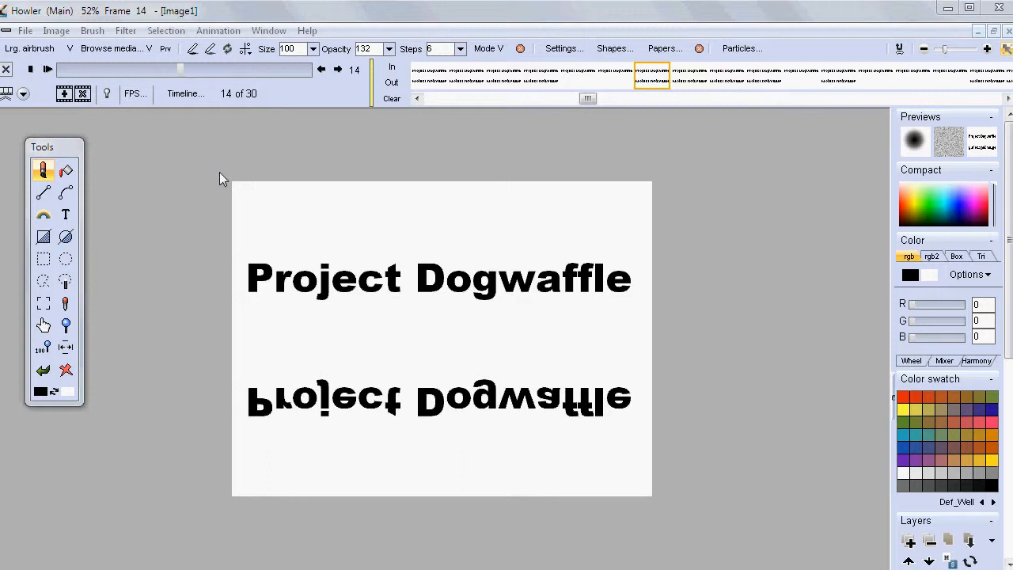
# - Look through the filter categories and the list of animated filters
pyautogui.click(129, 30)
pyautogui.click(145, 12)
pyautogui.click(128, 29)
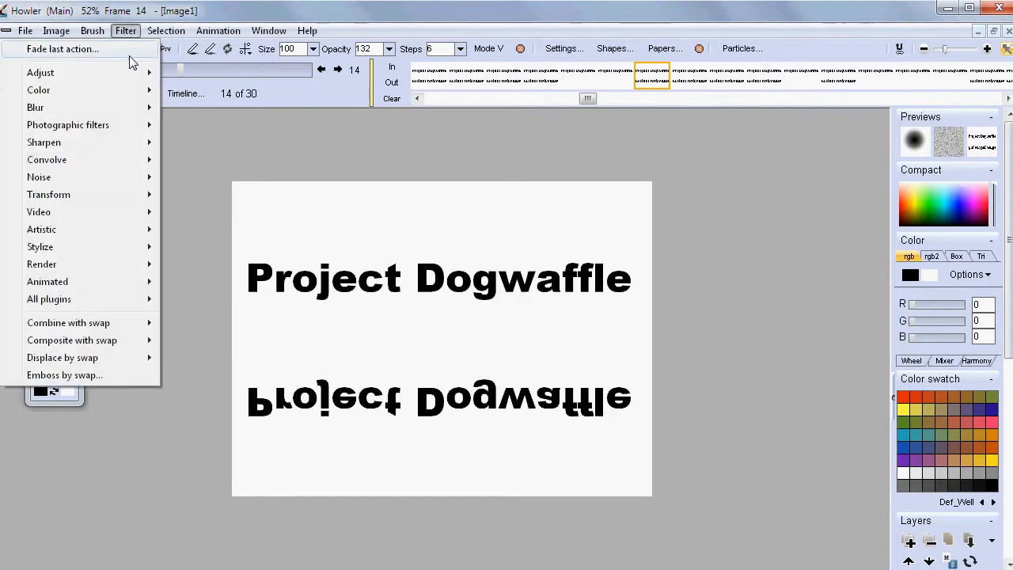
pyautogui.moveTo(119, 80)
pyautogui.moveTo(64, 285)
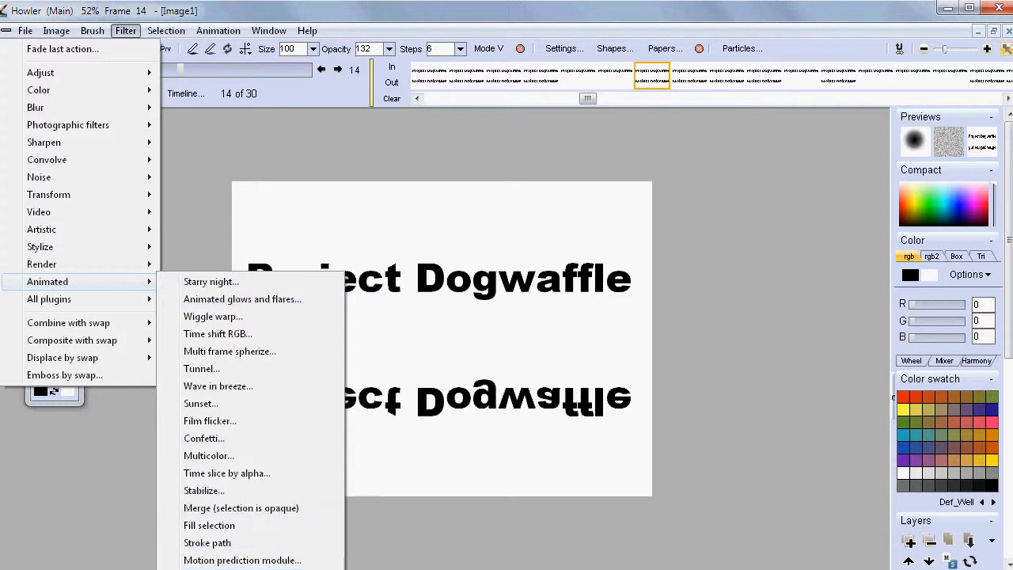
pyautogui.moveTo(218, 30)
pyautogui.click(246, 7)
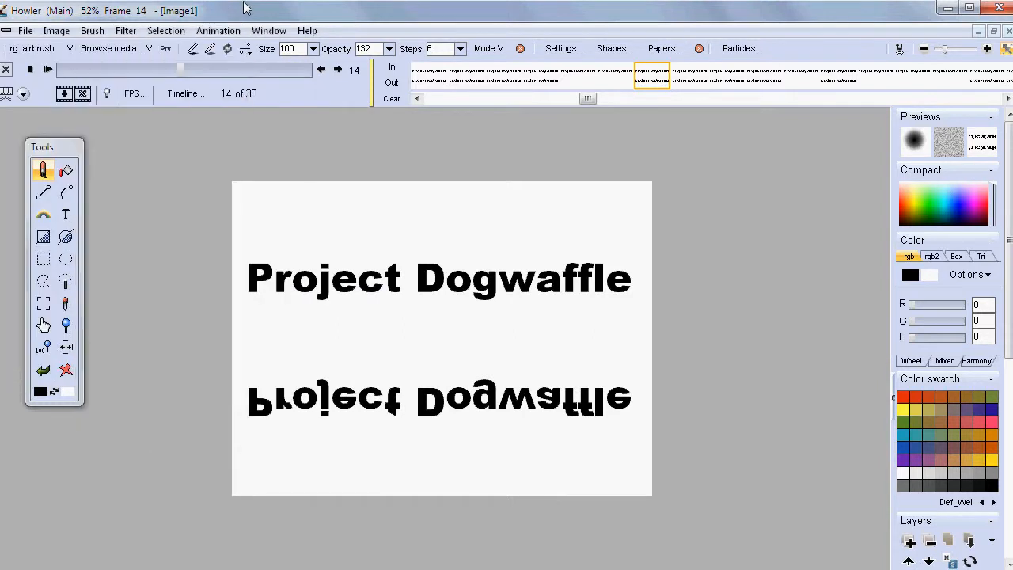
pyautogui.click(126, 32)
pyautogui.moveTo(113, 357)
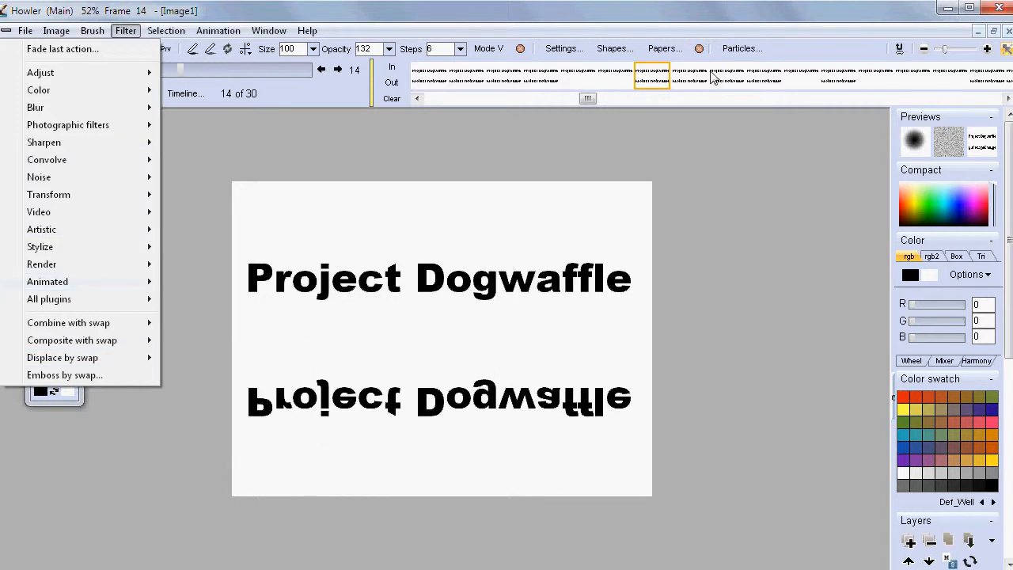
# - Apply the animated mirror filter to all frames, and play and stop the animation to check it
pyautogui.click(590, 98)
pyautogui.moveTo(589, 98); pyautogui.dragTo(723, 95)
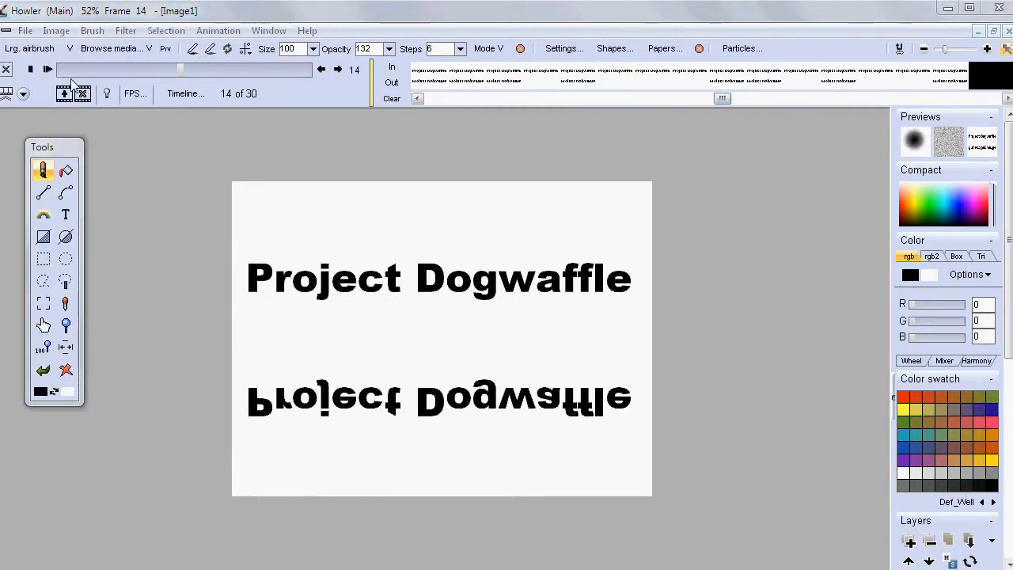
pyautogui.click(126, 30)
pyautogui.moveTo(102, 325)
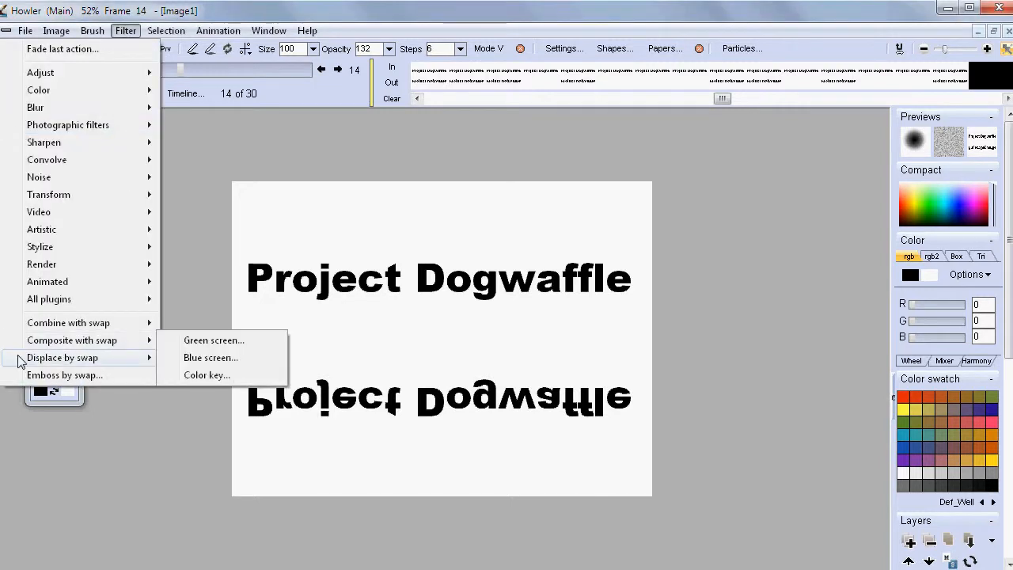
pyautogui.moveTo(109, 282)
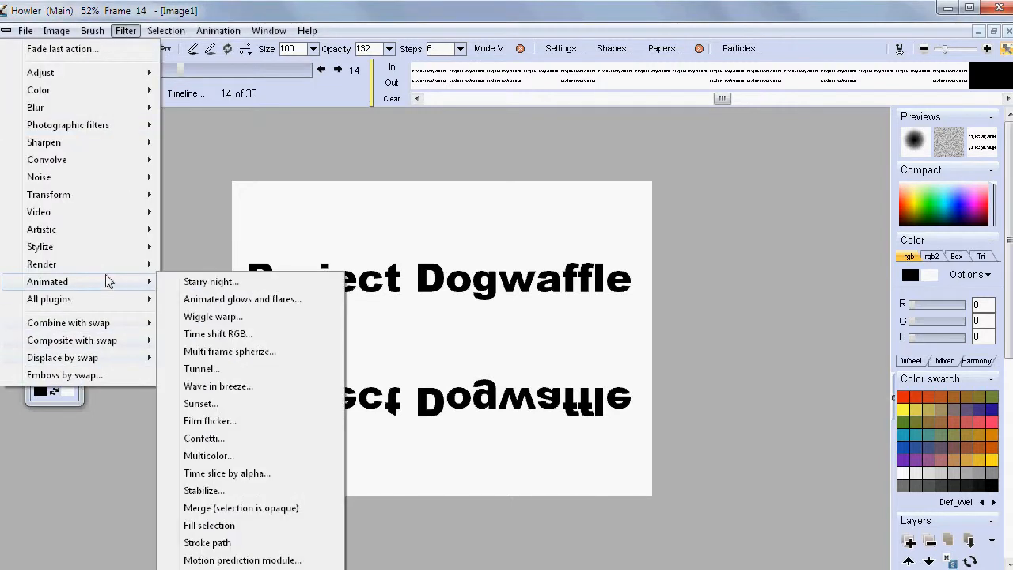
pyautogui.click(250, 567)
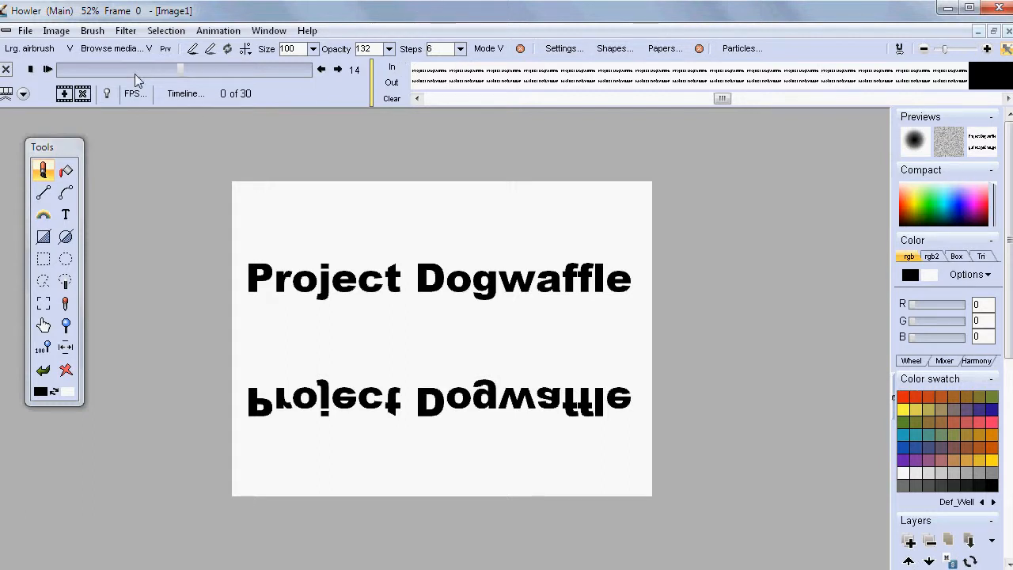
pyautogui.click(47, 70)
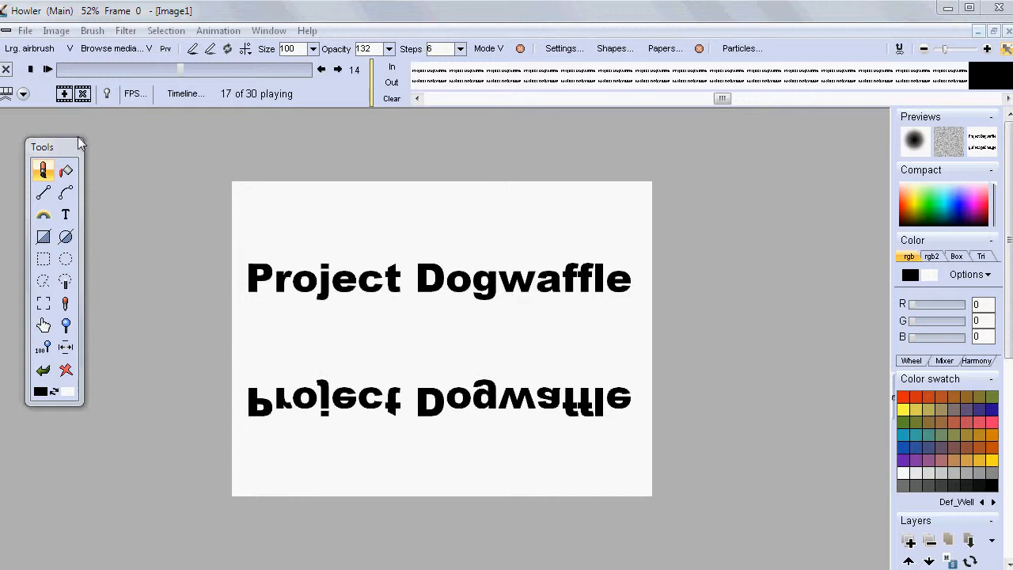
pyautogui.click(30, 69)
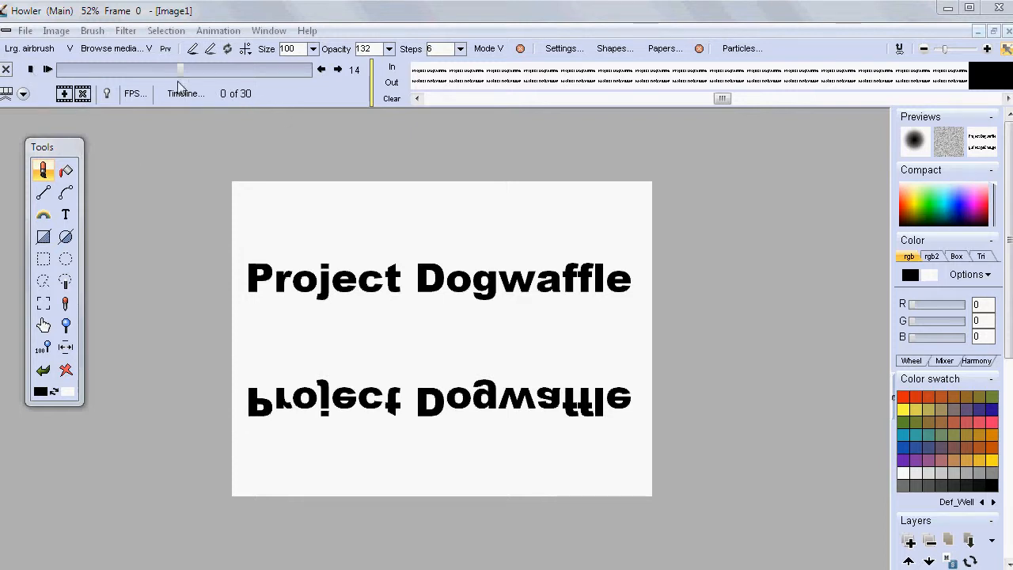
pyautogui.click(215, 30)
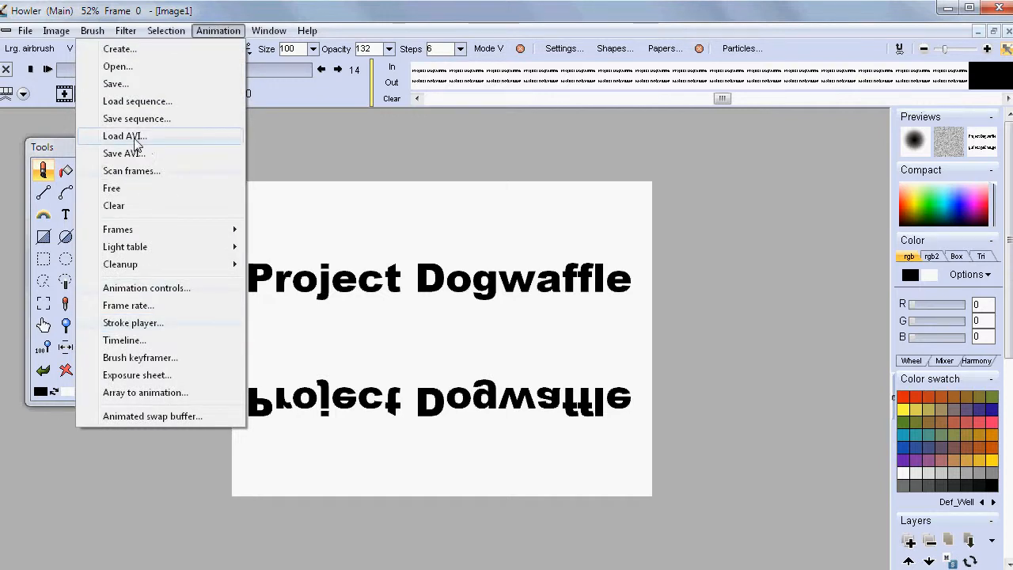
pyautogui.click(136, 139)
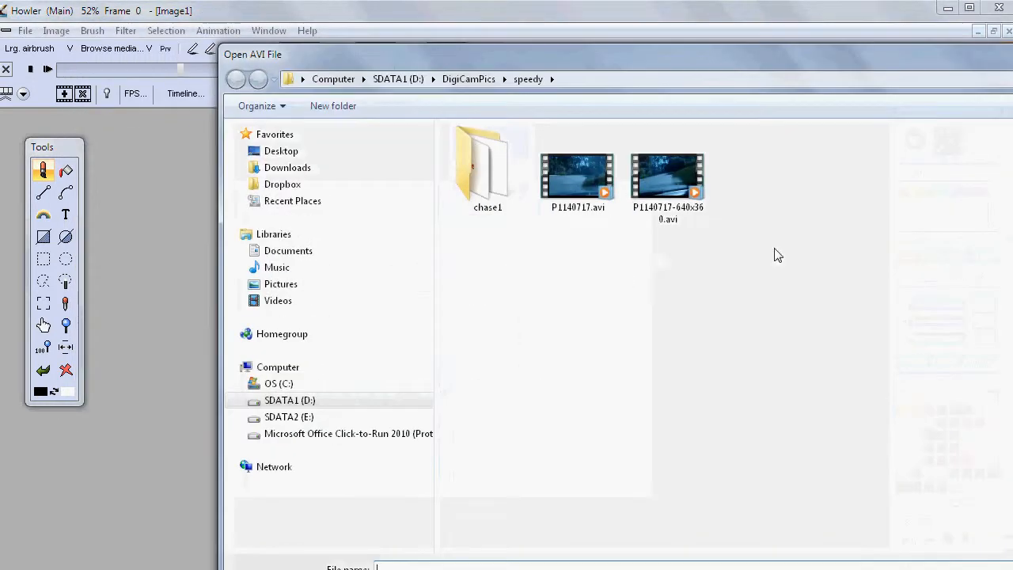
pyautogui.click(689, 190)
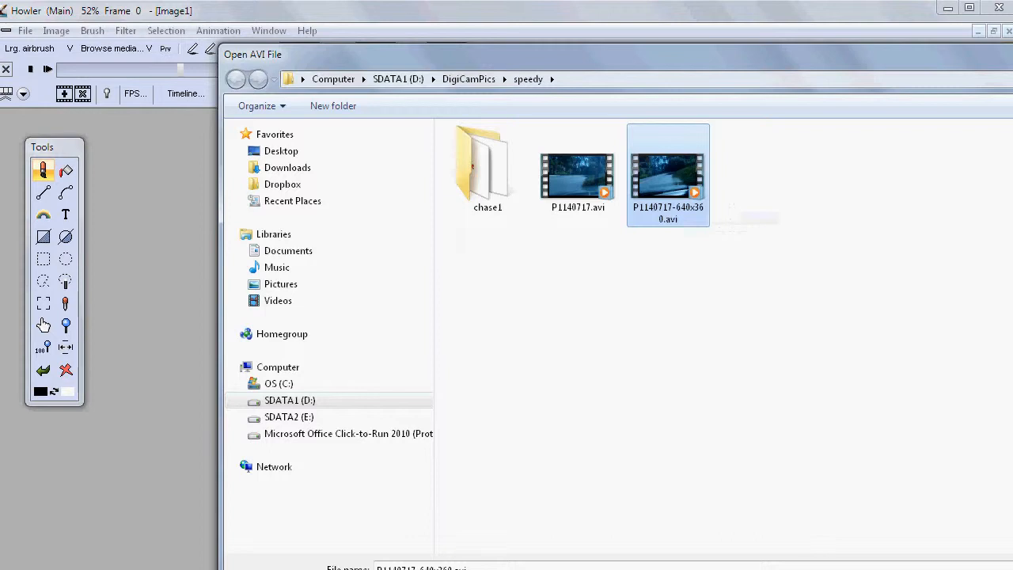
pyautogui.moveTo(1012, 569); pyautogui.dragTo(775, 422)
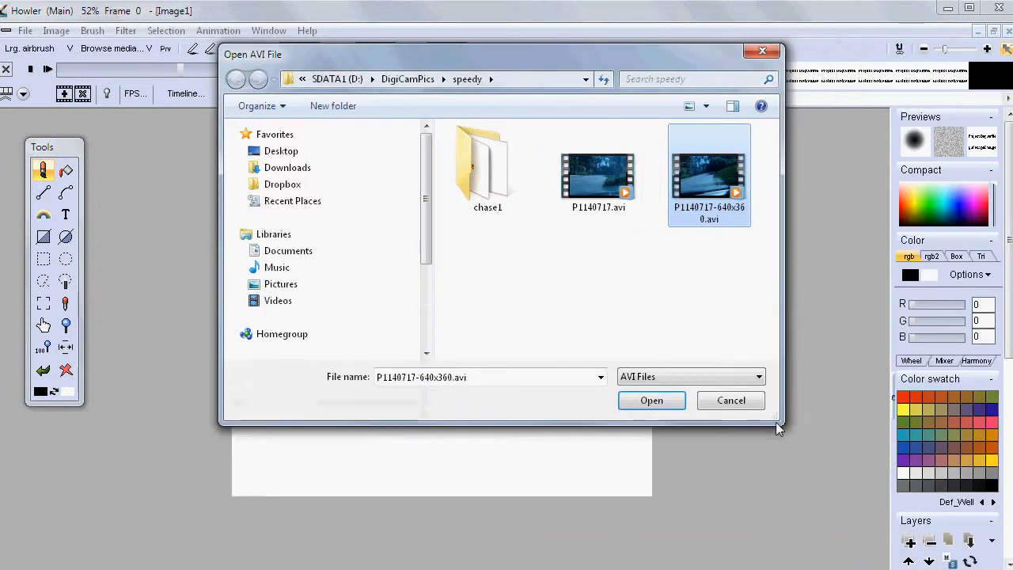
pyautogui.click(653, 401)
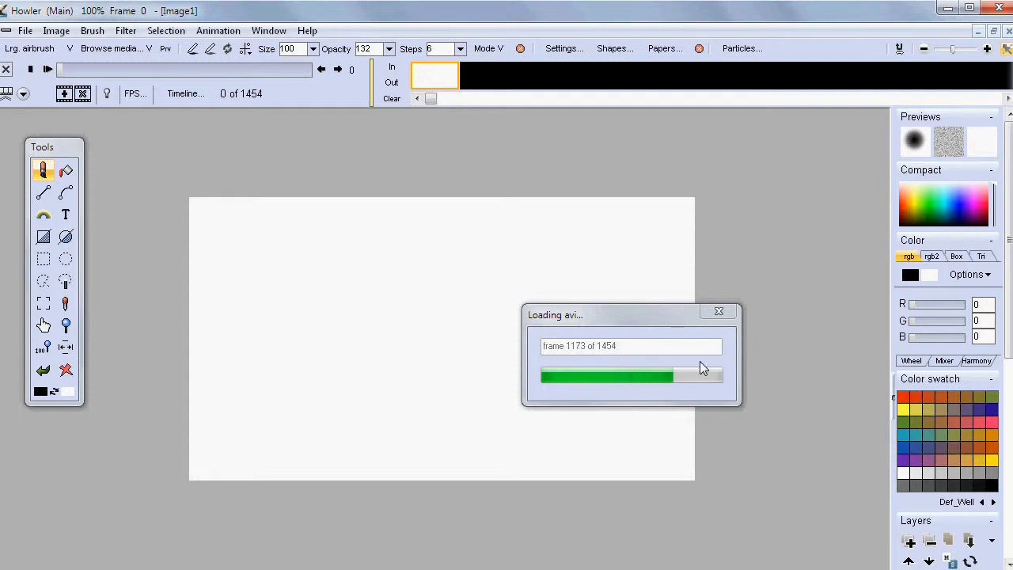
# - Scrub the clip to frame 156 and clear the active mirror symmetry
pyautogui.moveTo(67, 69); pyautogui.dragTo(86, 69)
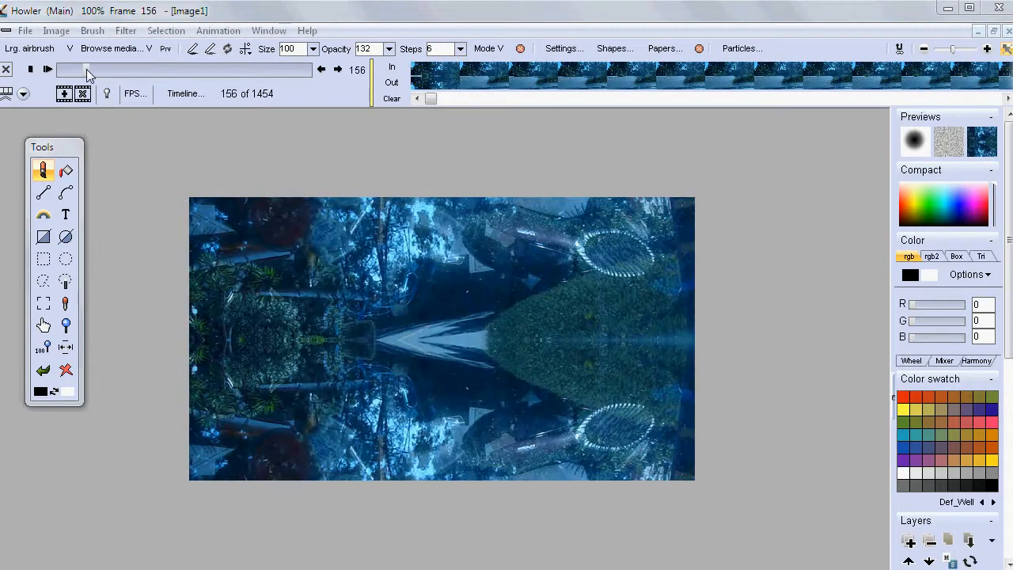
pyautogui.click(245, 49)
pyautogui.click(287, 61)
# - Mark frames 0 to 234 as a block and cut that block from the animation
pyautogui.moveTo(126, 69); pyautogui.dragTo(99, 64)
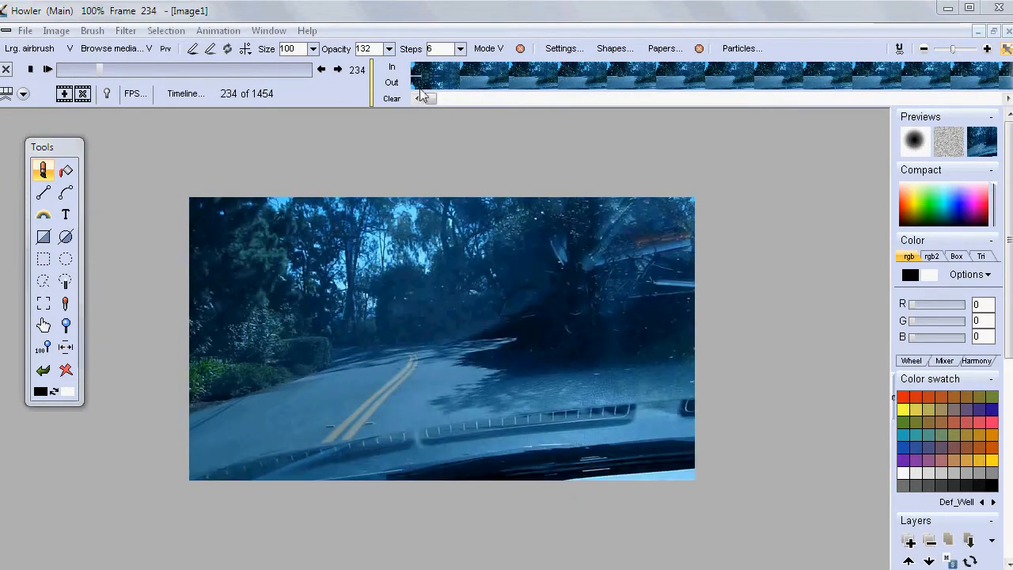
pyautogui.moveTo(107, 70); pyautogui.dragTo(57, 73)
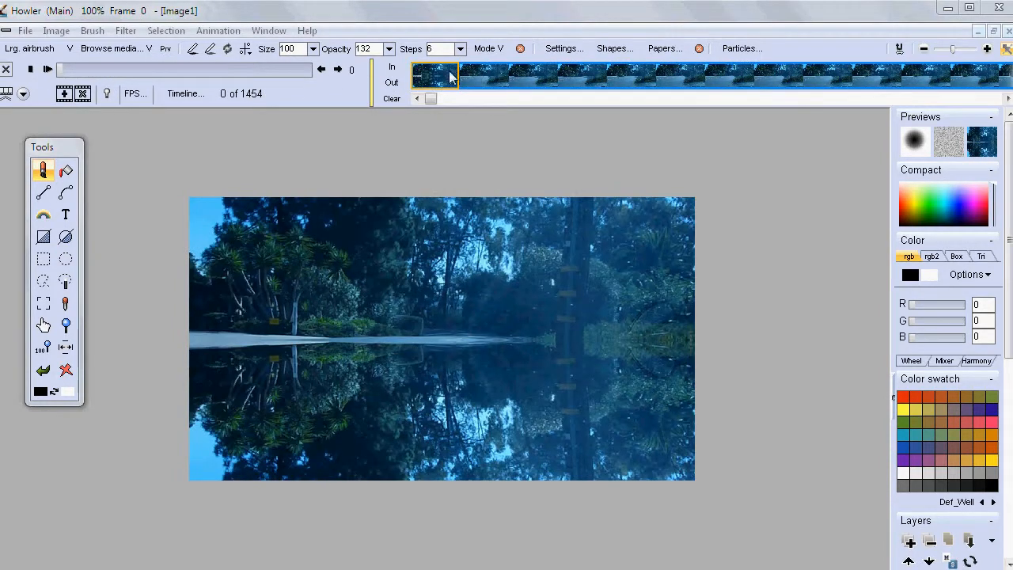
pyautogui.click(499, 75)
pyautogui.rightClick(499, 74)
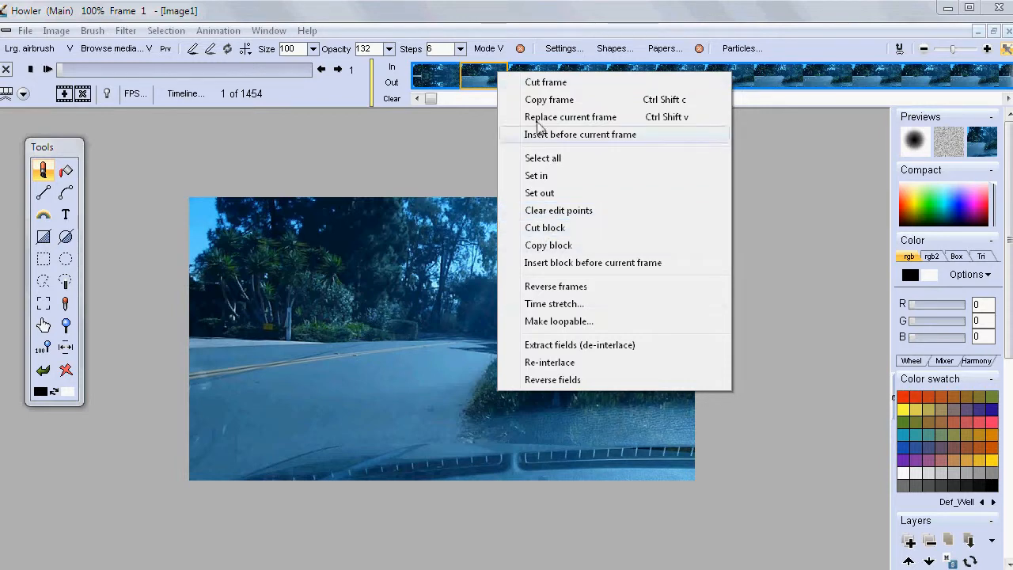
pyautogui.click(217, 30)
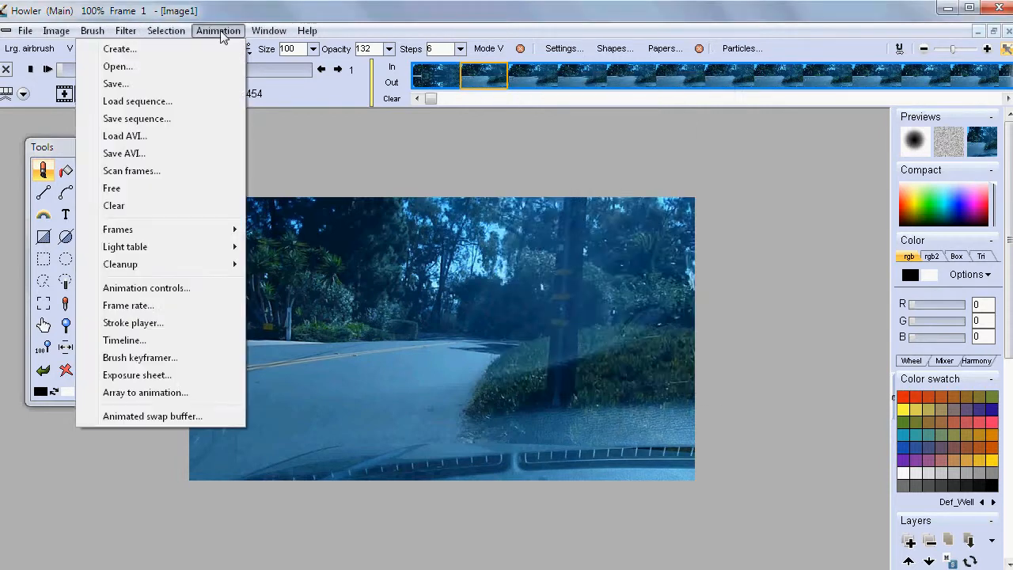
pyautogui.moveTo(190, 229)
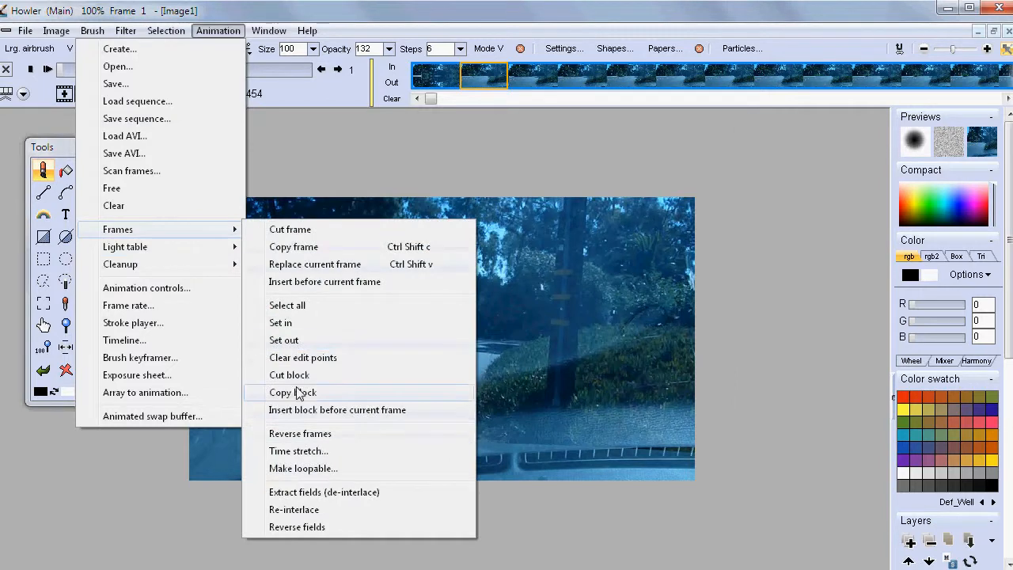
pyautogui.click(303, 376)
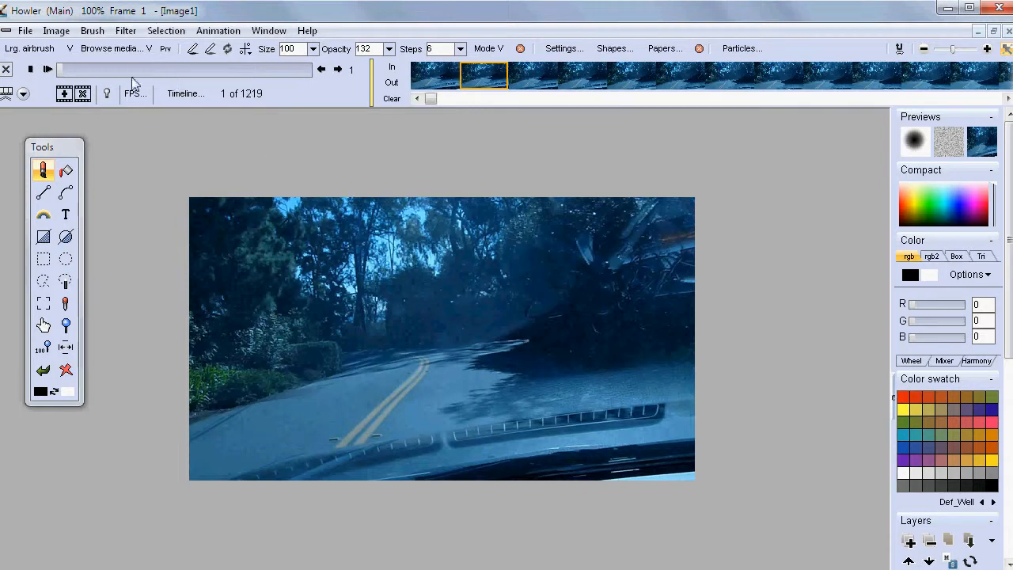
# - Return to frame 0 and try to apply the animated mirror filter to the clip
pyautogui.moveTo(63, 70)
pyautogui.mouseDown()
pyautogui.moveTo(88, 70)
pyautogui.moveTo(57, 69)
pyautogui.mouseUp()
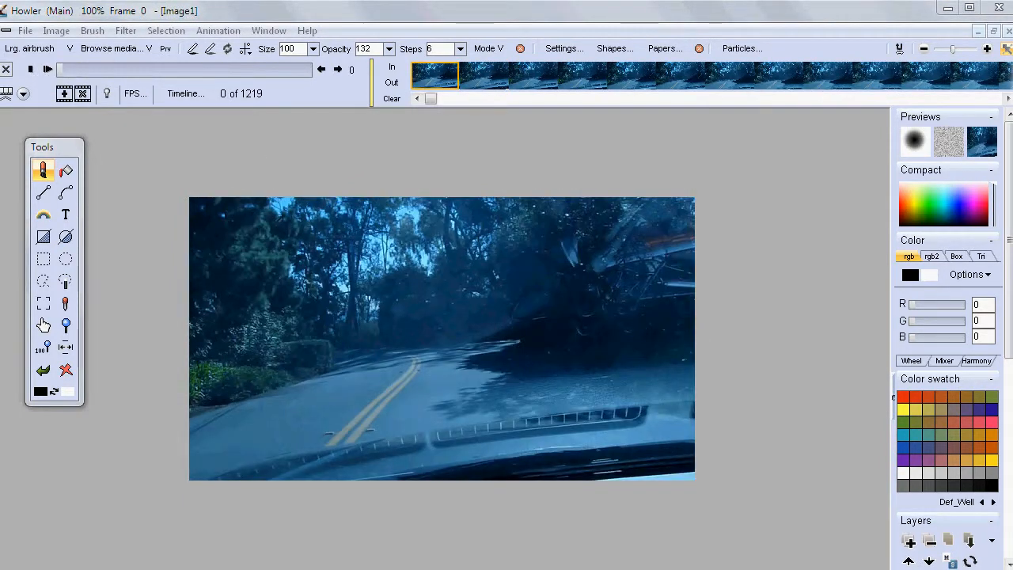
pyautogui.moveTo(62, 71); pyautogui.dragTo(21, 71)
pyautogui.click(128, 32)
pyautogui.moveTo(140, 277)
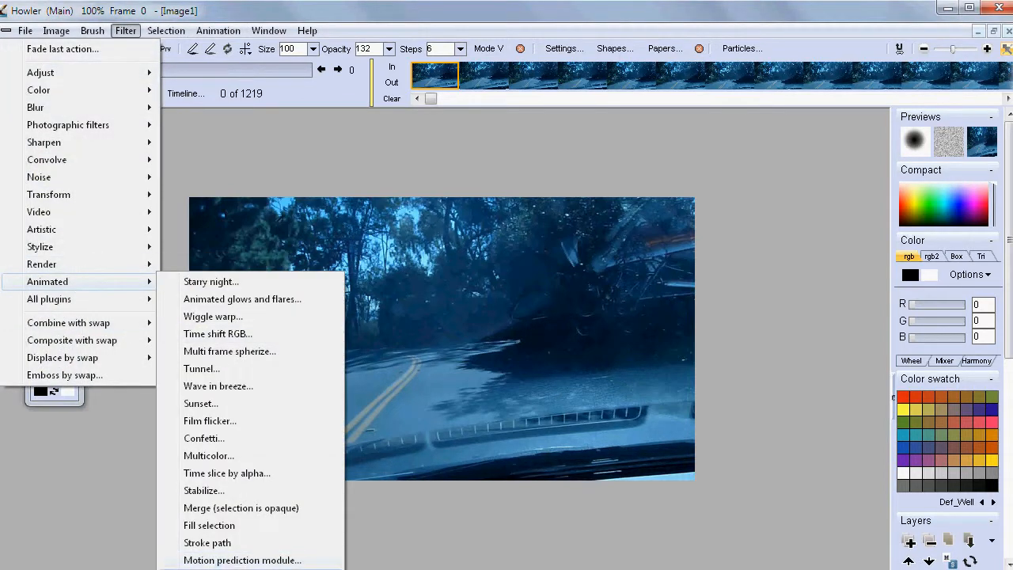
pyautogui.click(317, 568)
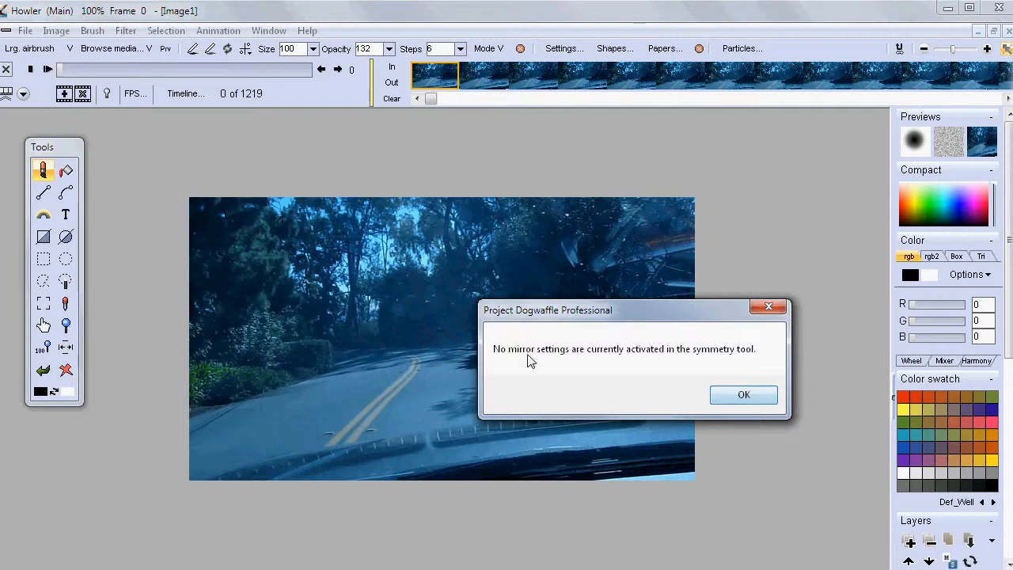
pyautogui.click(724, 393)
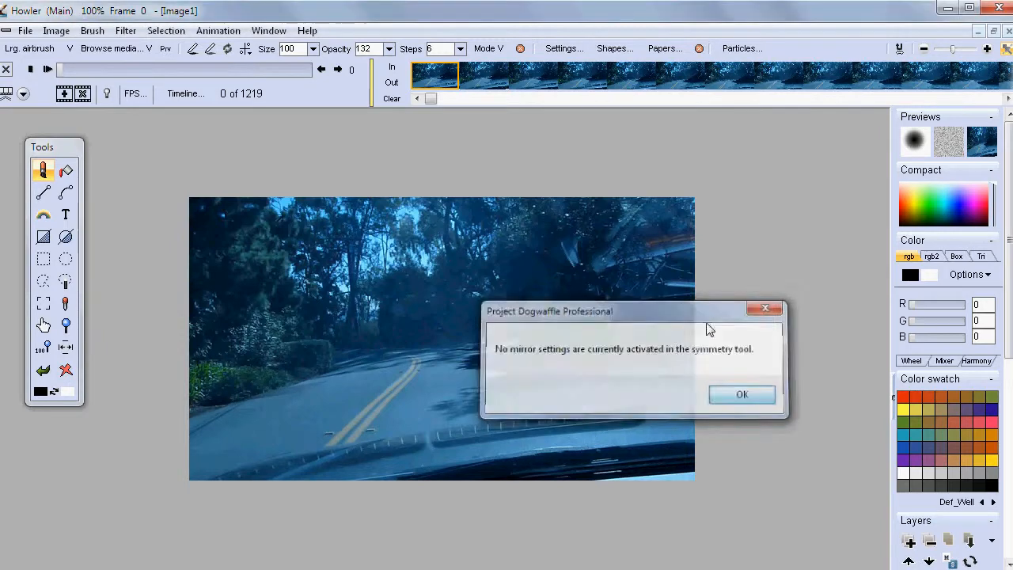
# - Turn on the horizontal mirror and scrub to frame 235 to check the reflected footage
pyautogui.click(246, 50)
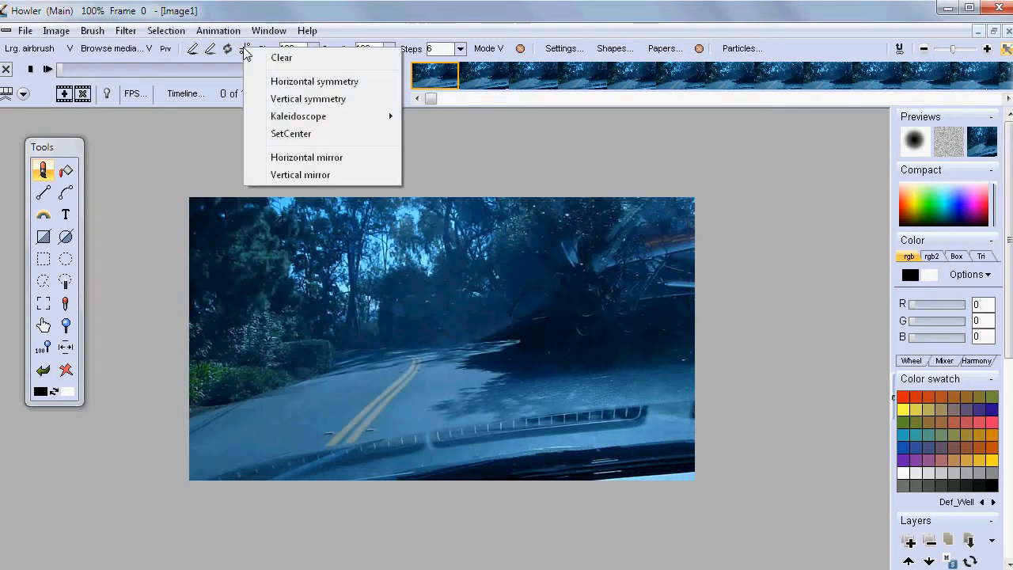
pyautogui.click(303, 158)
pyautogui.moveTo(60, 68); pyautogui.dragTo(109, 71)
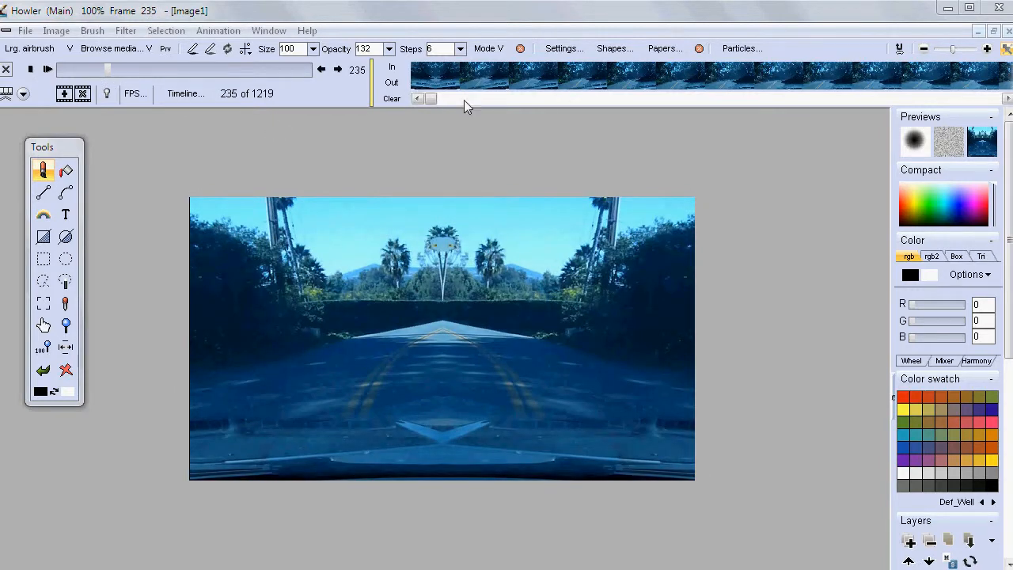
# - Apply the animated mirror filter to the clip's frames
pyautogui.click(124, 31)
pyautogui.moveTo(124, 288)
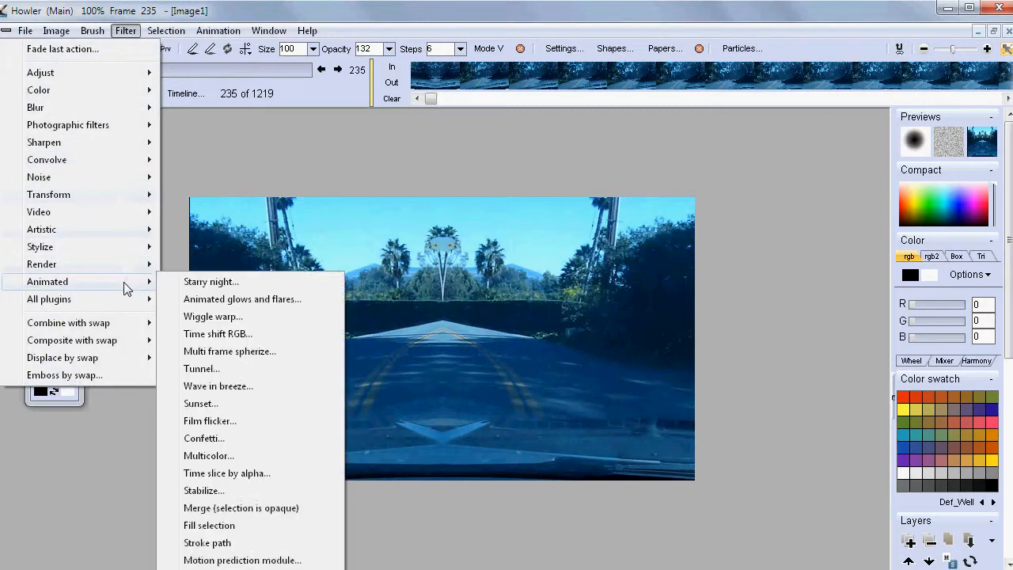